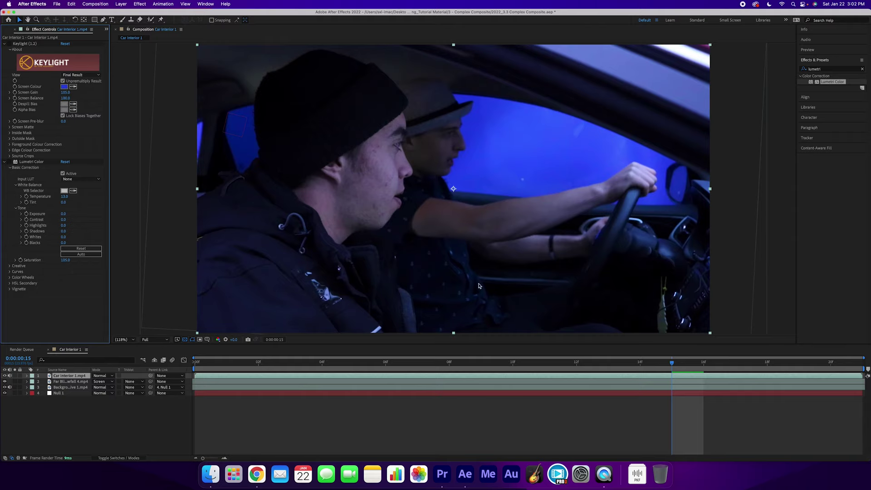
Enable the Keylight and Lumetri Color effects on the Car Interior 1.mp4 layer.
click(9, 44)
click(9, 161)
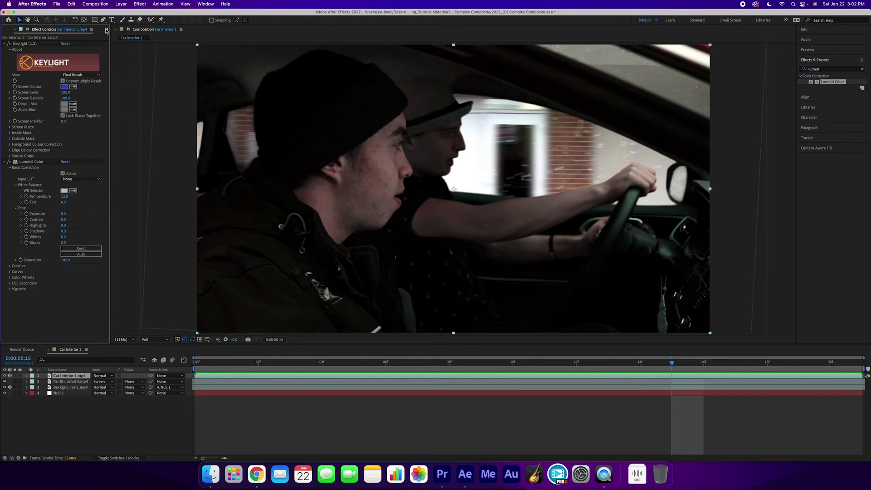
Create a new composition from the Car Interior 1.mp4 footage in the project.
click(107, 31)
click(117, 37)
click(39, 184)
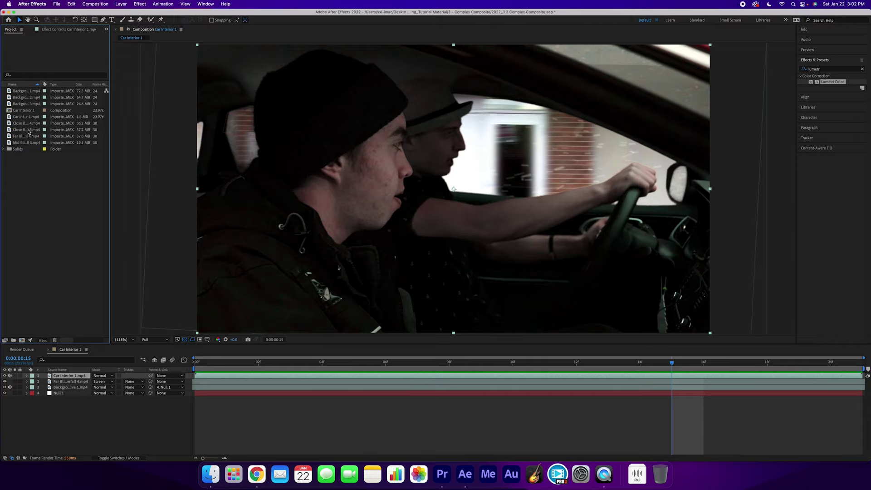
drag(27, 118, 22, 341)
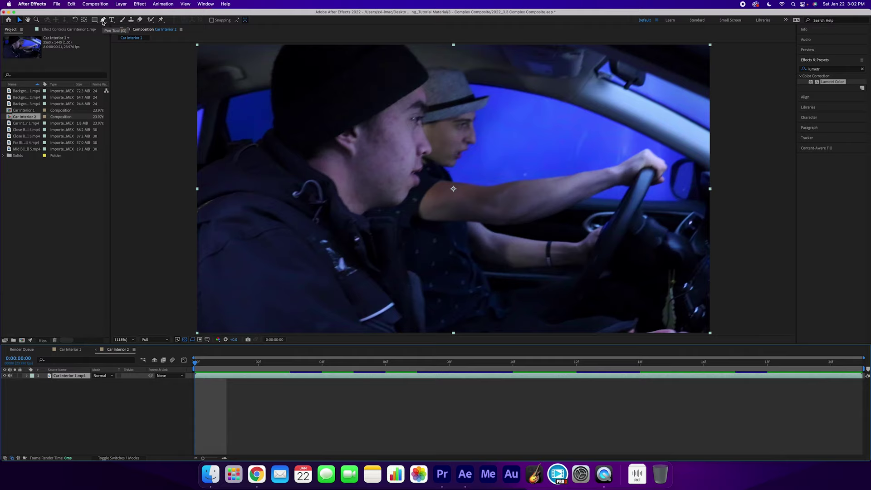
Start a Pen tool mask on the car interior layer, tracing the driver's hat from crown to brim and down to the brow.
click(102, 22)
scroll(467, 124, up, 2)
key(space)
drag(489, 106, 469, 245)
click(451, 119)
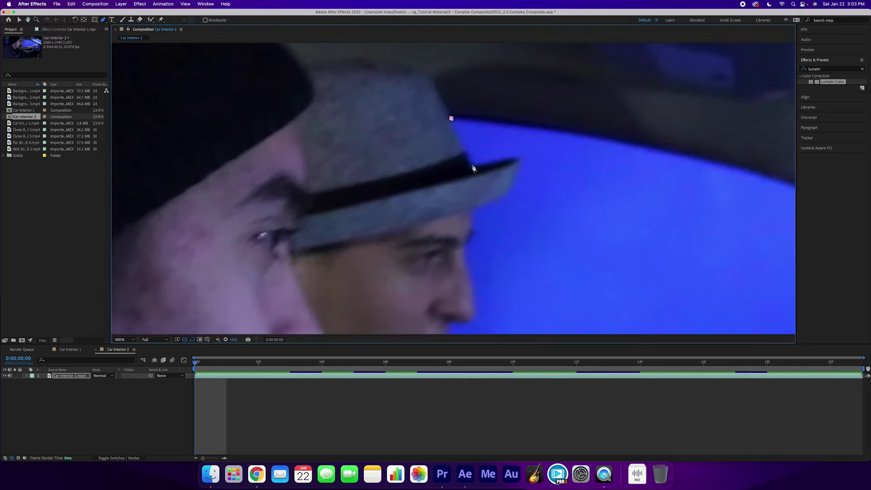
click(472, 166)
click(519, 158)
click(510, 191)
click(471, 211)
click(475, 231)
click(467, 246)
Continue the mask along the driver's nose, lips and chin, and close it around the back of his head.
drag(474, 296, 436, 157)
click(433, 179)
click(409, 181)
click(386, 210)
click(389, 227)
click(362, 257)
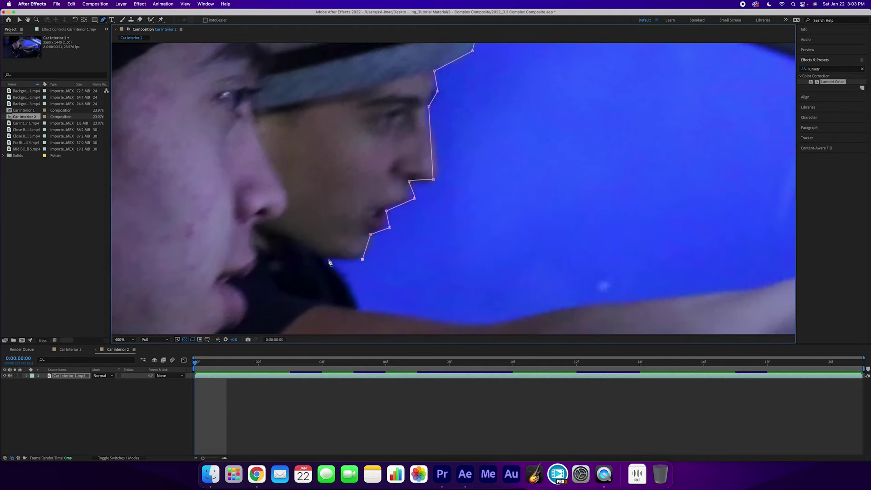
click(330, 259)
click(152, 207)
scroll(346, 207, down, 3)
click(422, 152)
click(448, 162)
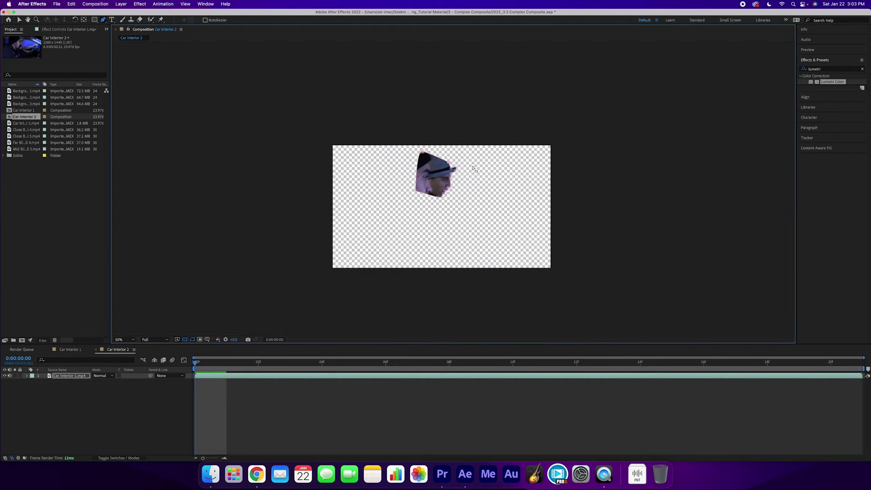
Try Background Drive 2.mp4 as a layer beneath the masked car interior, and delete it again.
key(v)
key(slash)
click(359, 411)
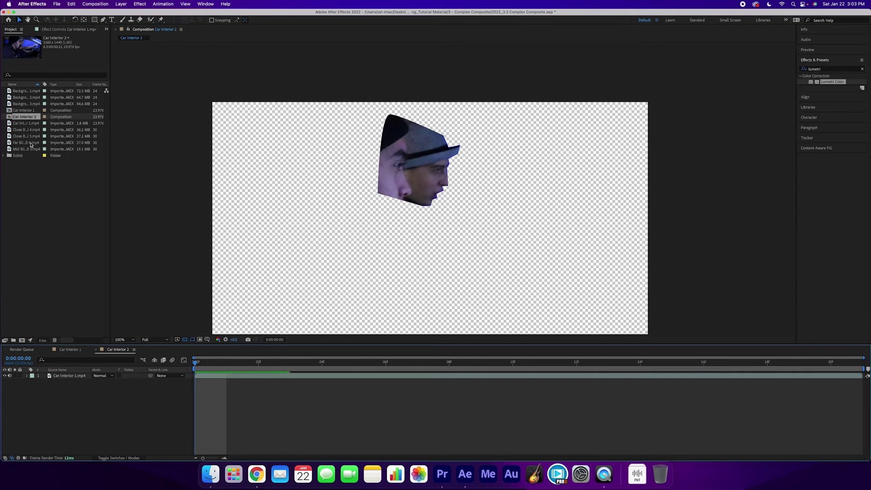
drag(26, 97, 64, 390)
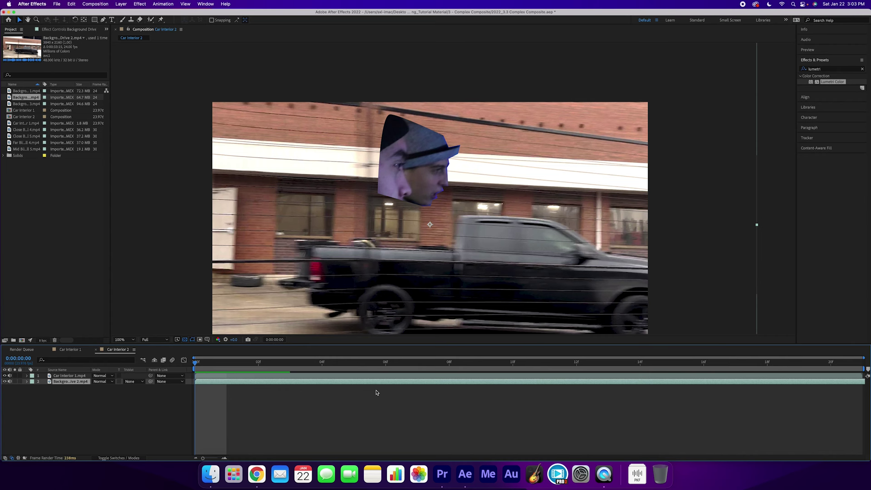
key(Delete)
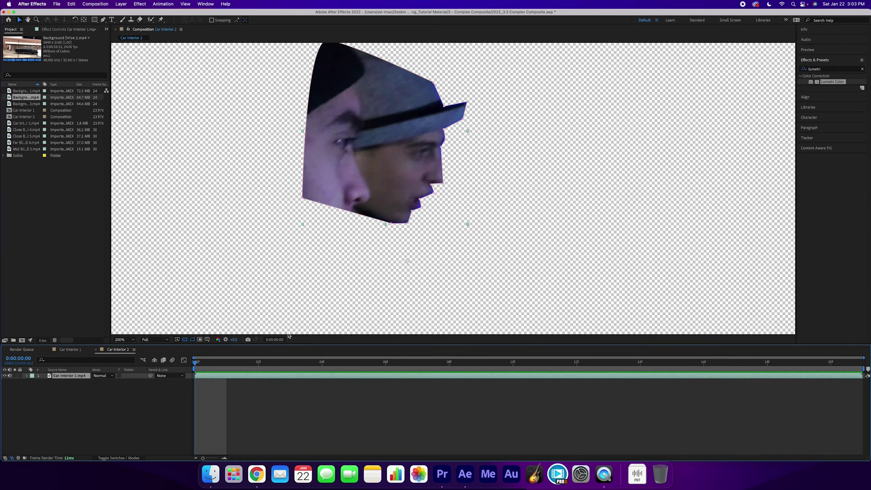
Keyframe the Mask Path at frame 0 and reshape the mask at frame 1 to follow the driver's hat and face.
key(m)
click(50, 388)
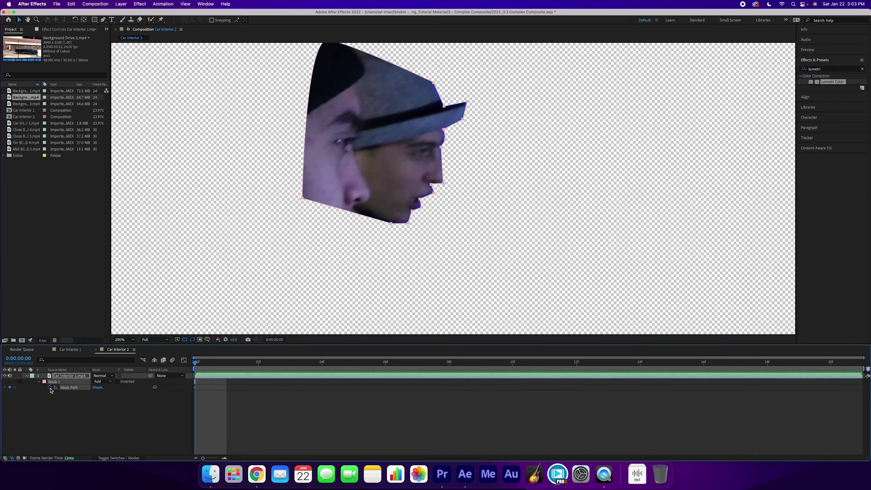
key(Page_Down)
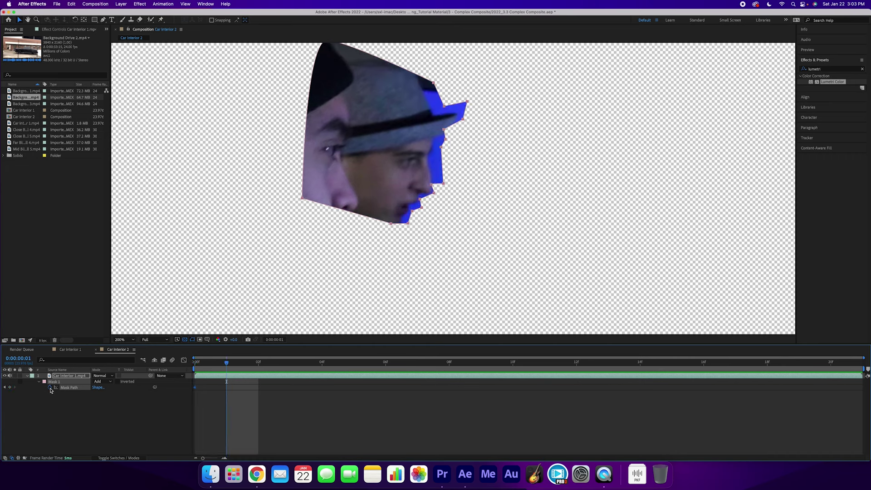
click(432, 106)
drag(433, 82, 459, 113)
drag(463, 119, 434, 138)
drag(444, 139, 433, 147)
drag(441, 146, 428, 156)
drag(442, 183, 431, 192)
drag(431, 184, 414, 195)
Delete the animated mask from the Car Interior 1.mp4 layer.
click(77, 383)
key(Delete)
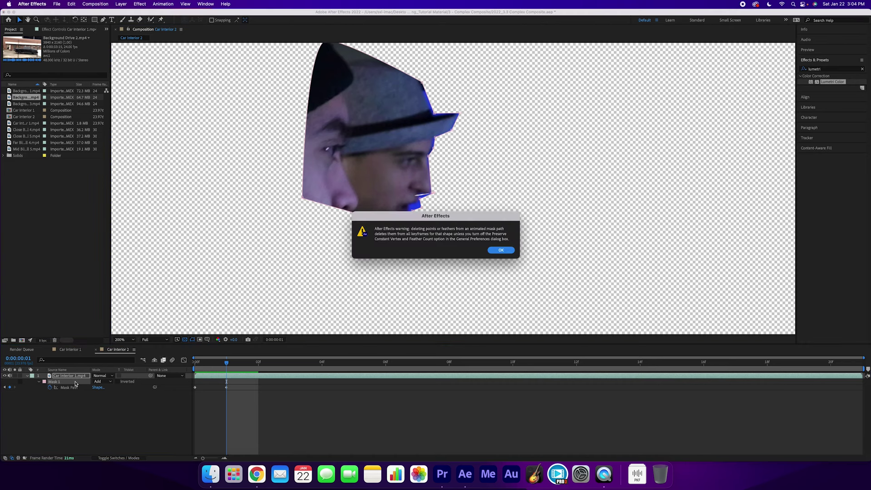
key(Return)
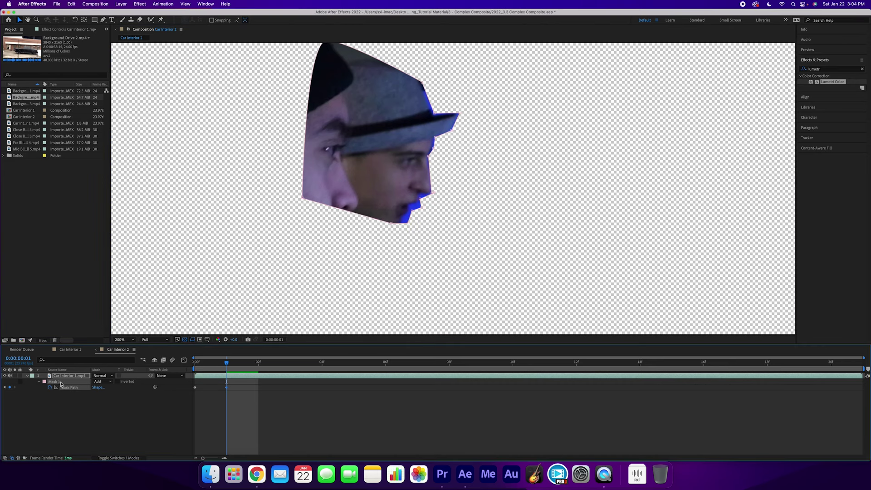
click(60, 384)
key(Delete)
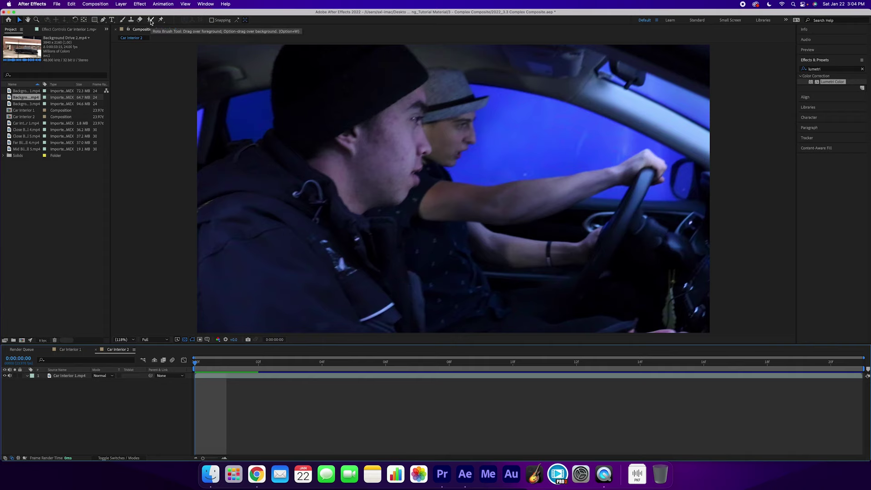
Paint Roto Brush foreground strokes at frame 0 over the blue side window and the area beside the steering wheel.
click(151, 20)
double_click(230, 377)
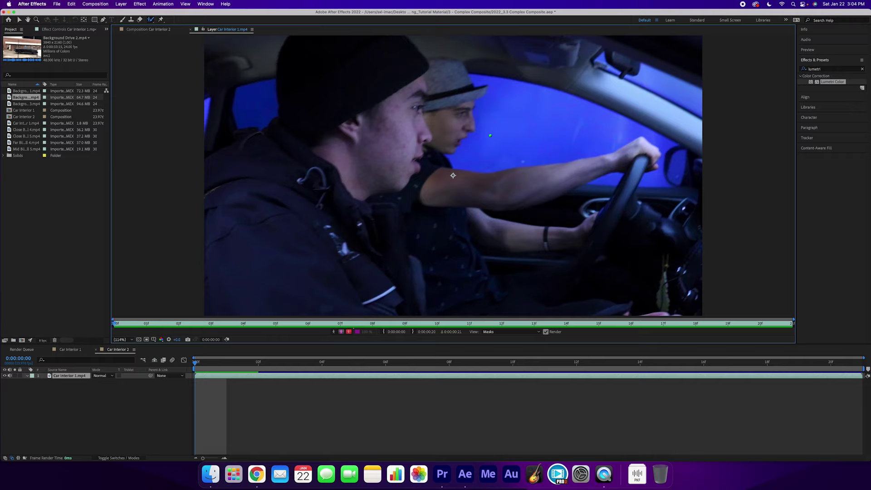
scroll(485, 134, up, 3)
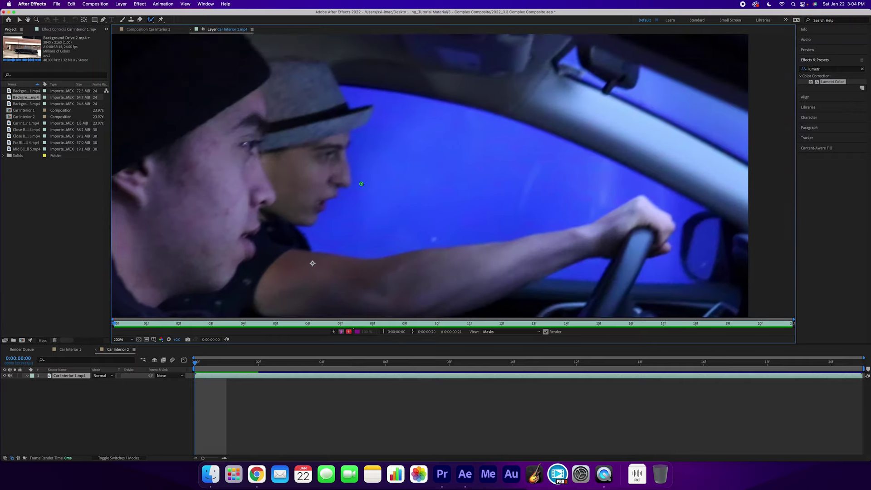
key(h)
mouse_move(334, 192)
mouse_down()
mouse_move(449, 199)
mouse_move(344, 171)
mouse_move(287, 212)
mouse_move(349, 186)
mouse_up()
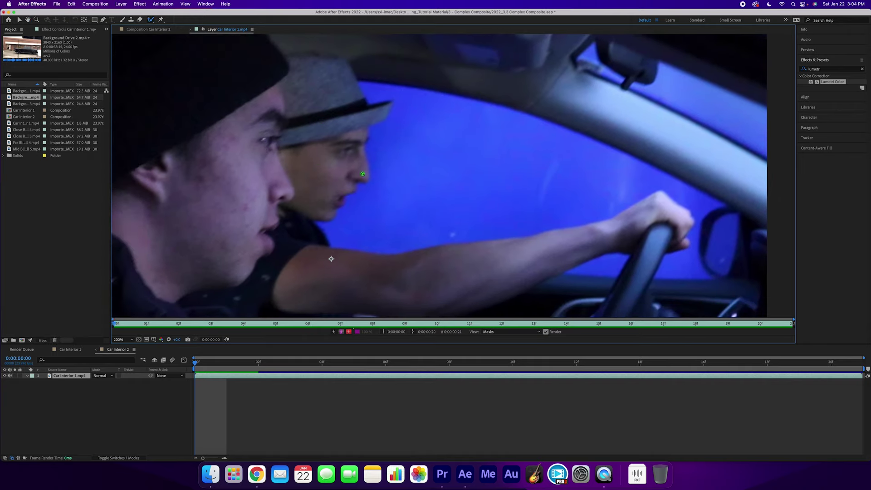
mouse_move(415, 119)
mouse_down()
mouse_move(566, 187)
mouse_move(382, 203)
mouse_up()
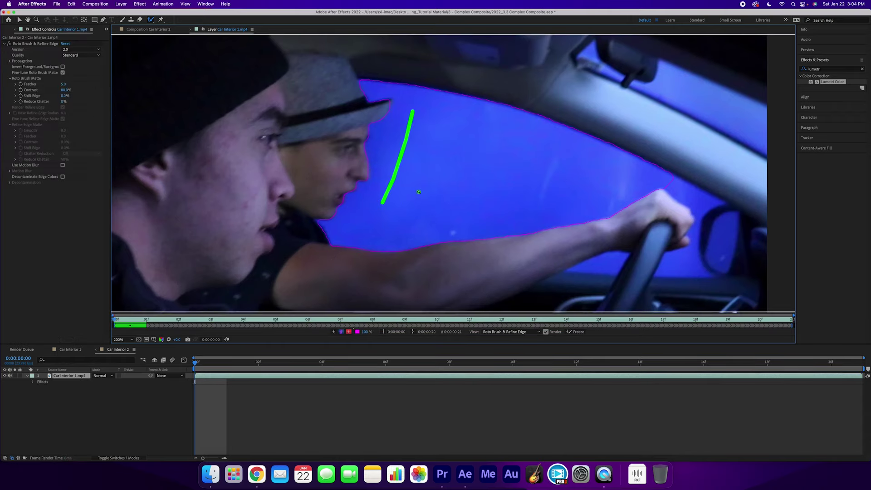
mouse_move(690, 191)
mouse_down()
mouse_move(688, 254)
mouse_move(672, 263)
mouse_up()
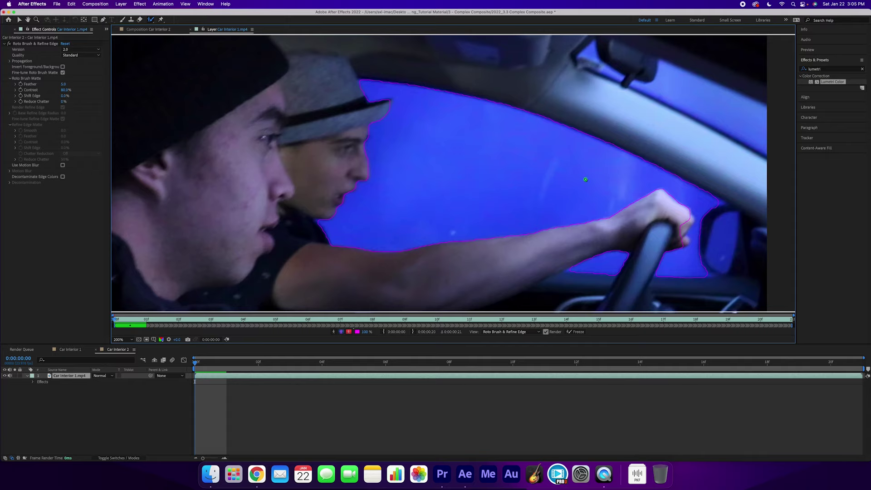
key(comma)
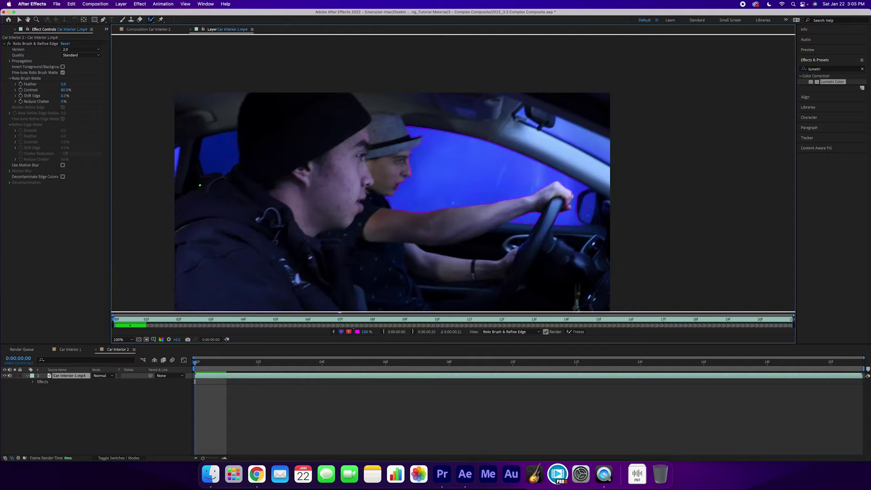
key(period)
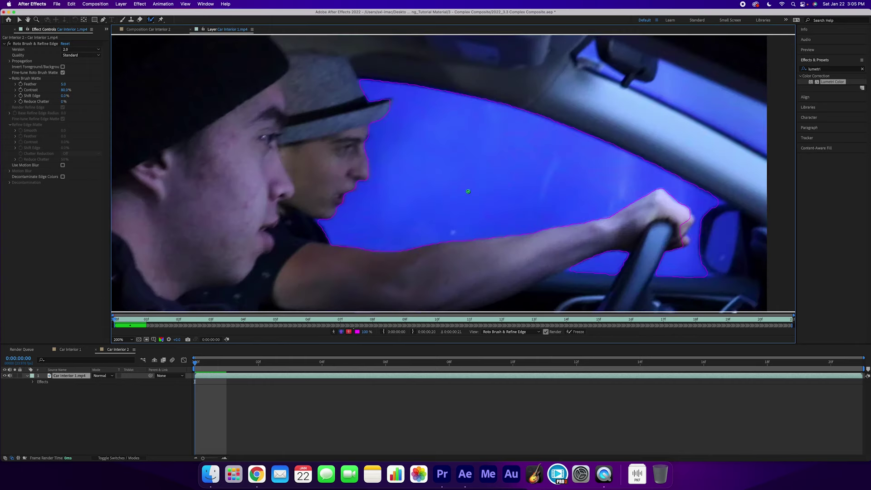
key(super+z)
key(super+z)
key(super+z)
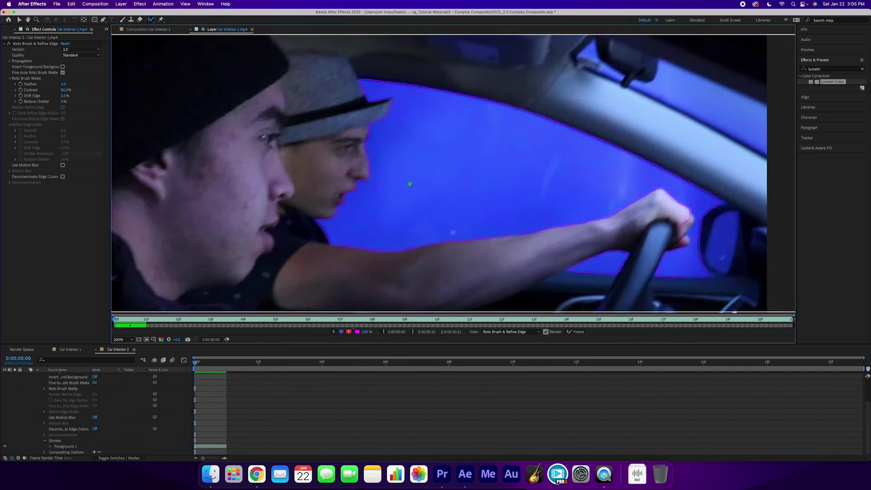
Enlarge the Roto Brush and subtract the tip of the driver's hat brim from the window selection at frame 1.
mouse_move(412, 184)
mouse_down()
mouse_move(451, 188)
mouse_move(442, 187)
mouse_up()
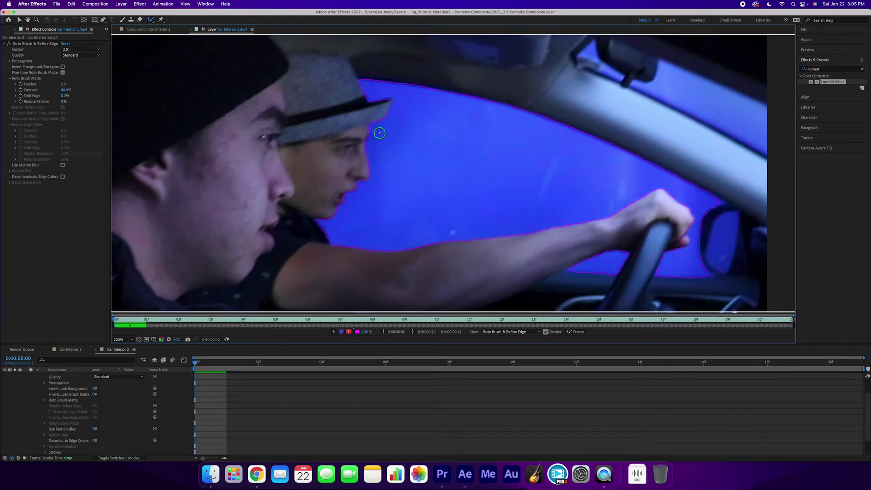
key(Page_Down)
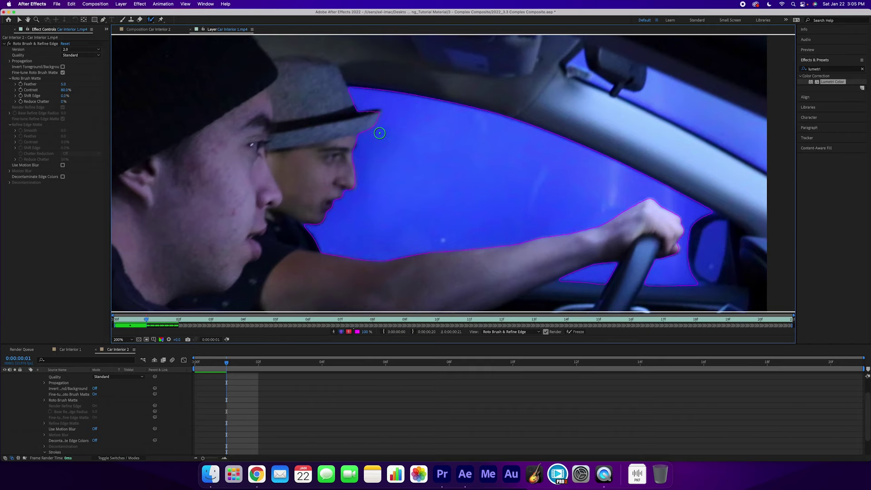
key(period)
drag(315, 120, 402, 190)
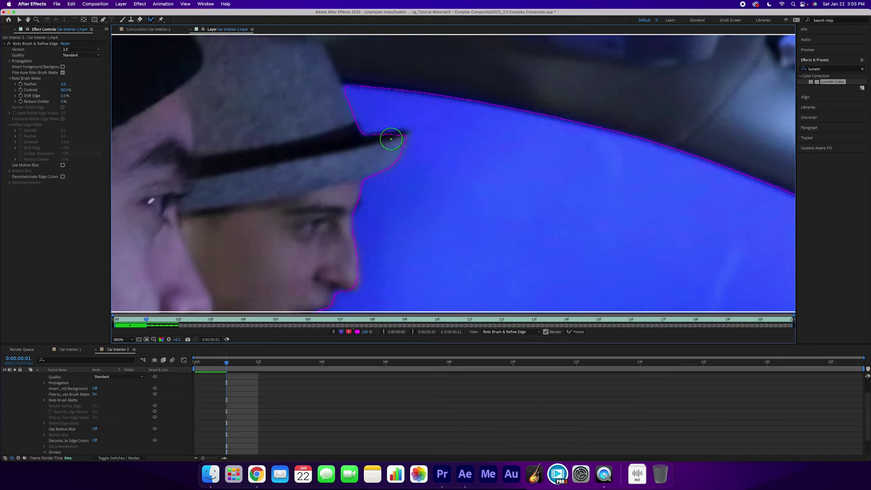
click(394, 139)
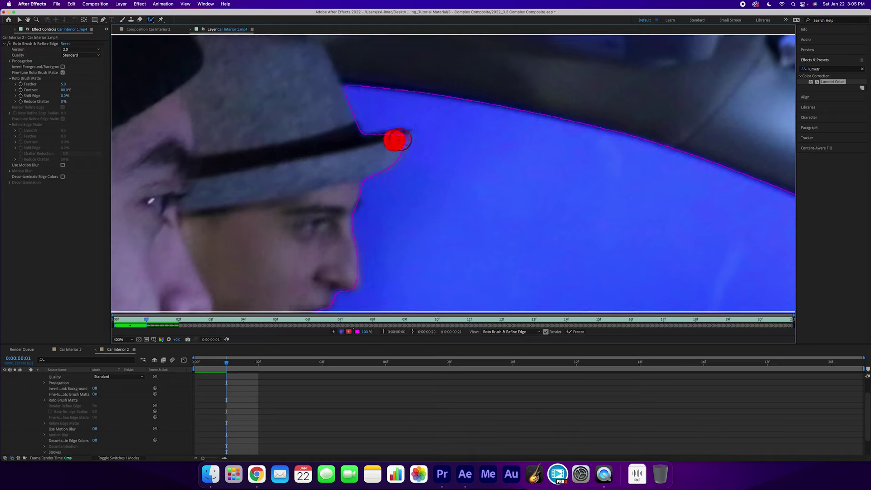
alt+click(382, 143)
scroll(385, 144, down, 2)
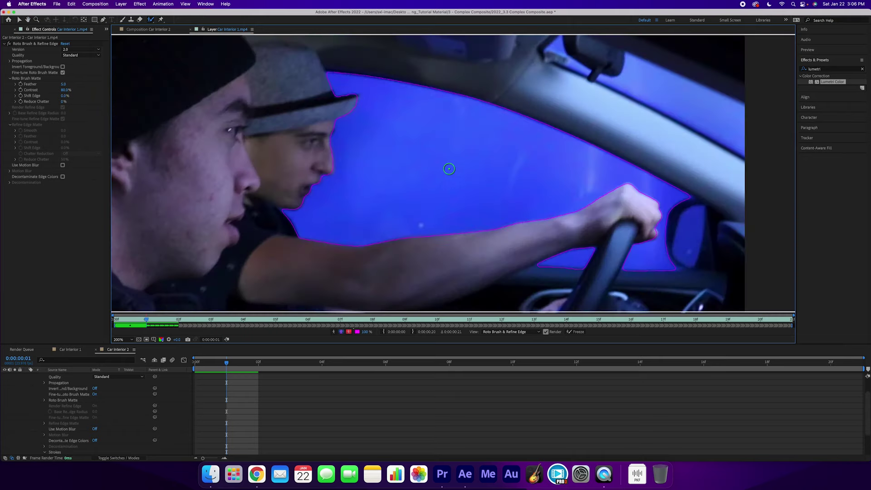
Correct the Roto Brush edge at frame 2 in the window's lower corner beneath the driver's forearm, and propagate the matte through the clip.
key(Page_Down)
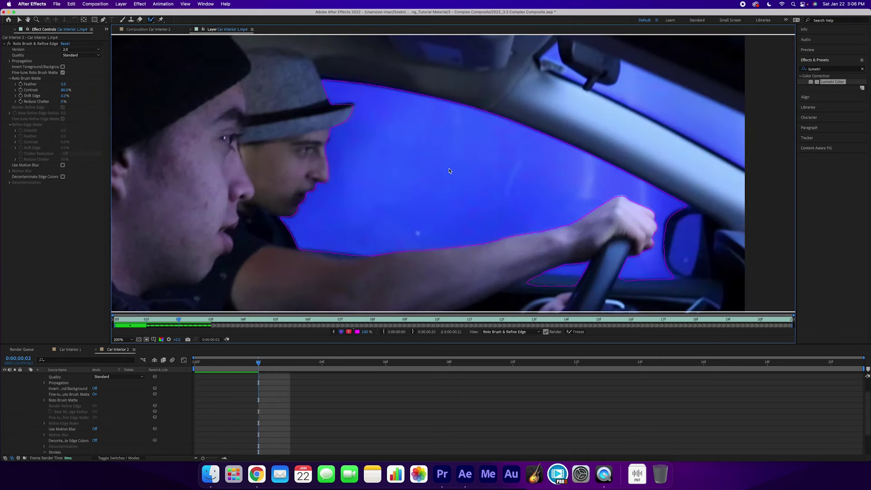
key(Page_Down)
key(Page_Up)
key(Page_Up)
key(Page_Down)
mouse_move(531, 284)
mouse_down()
mouse_move(593, 292)
mouse_move(562, 271)
mouse_up()
key(space)
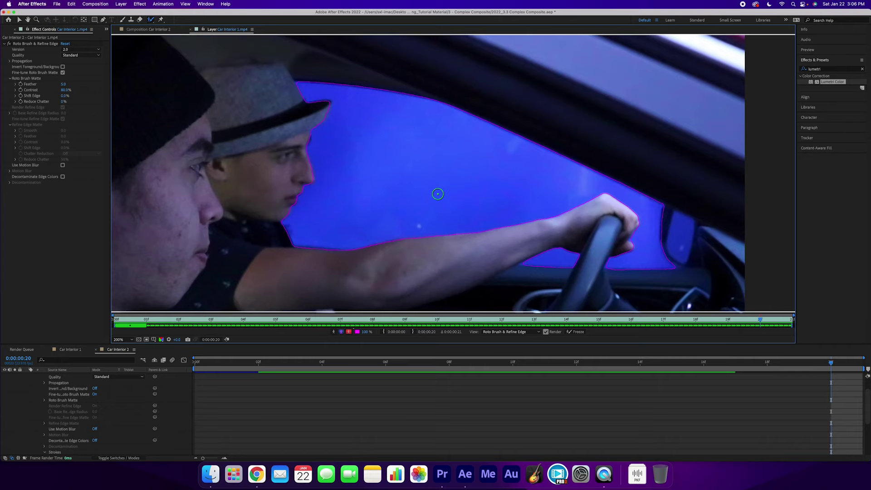
Invert the Roto Brush foreground and background, and freeze the propagated matte.
scroll(405, 188, down, 1)
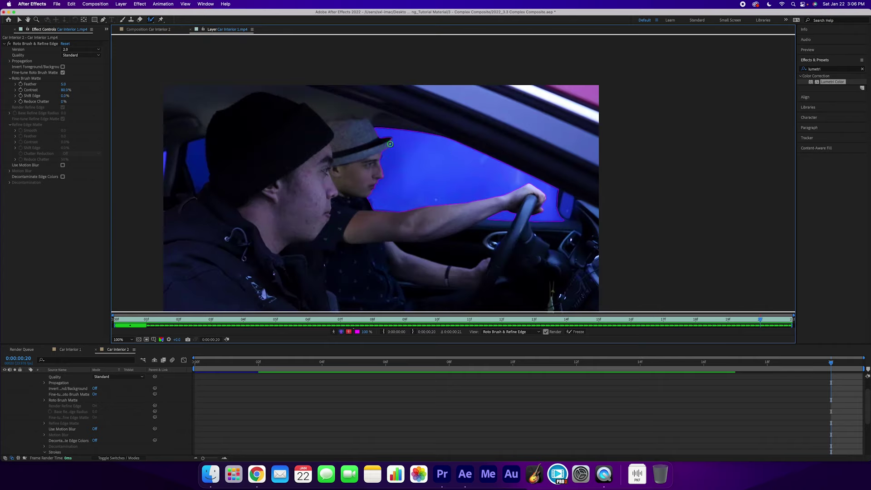
click(63, 67)
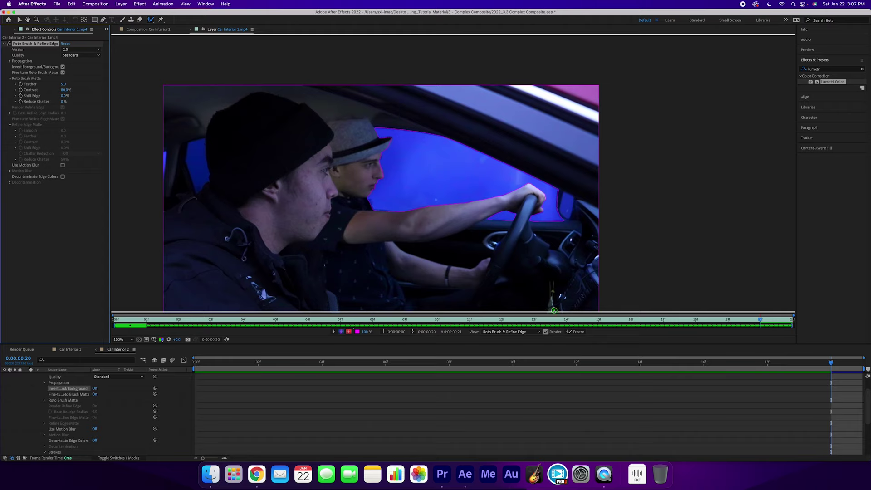
click(573, 333)
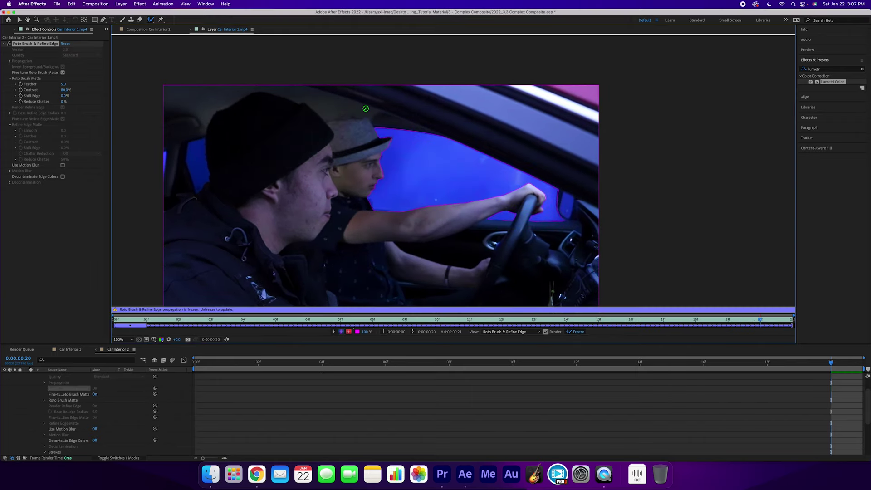
Return to the Car Interior 2 composition, collapse the layer's properties and preview the window cut-out.
key(v)
click(188, 31)
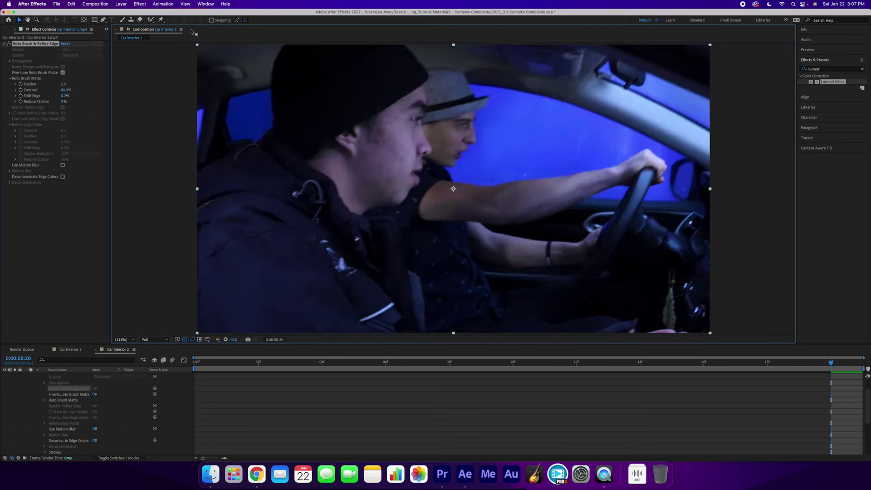
scroll(43, 379, up, 3)
click(27, 375)
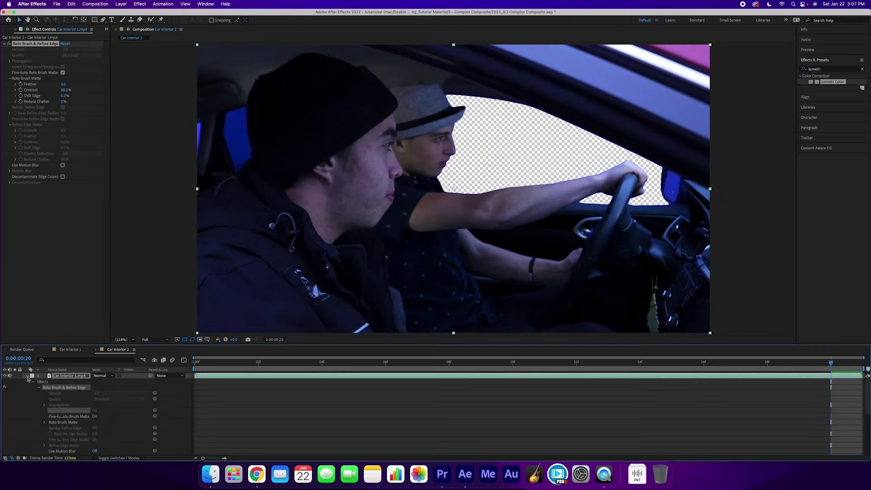
click(297, 400)
key(space)
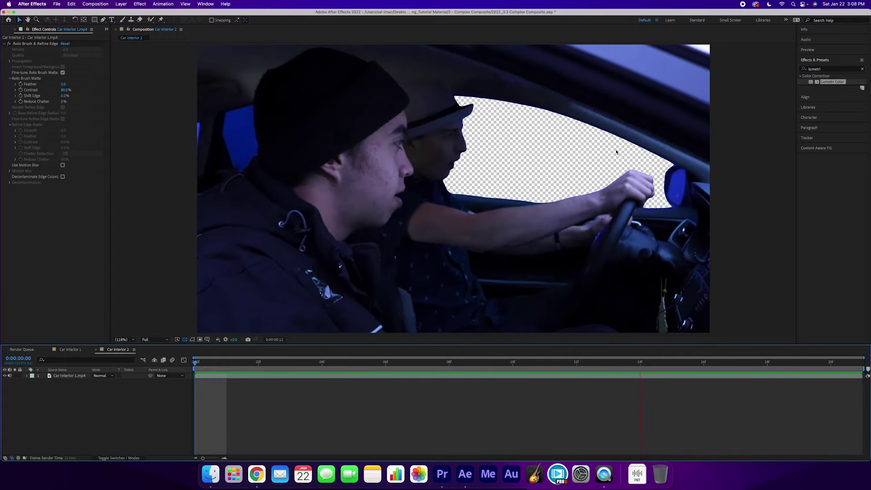
Copy the snowfall, background drive and null layers from Car Interior 1 into Car Interior 2, placing them below the car footage.
key(space)
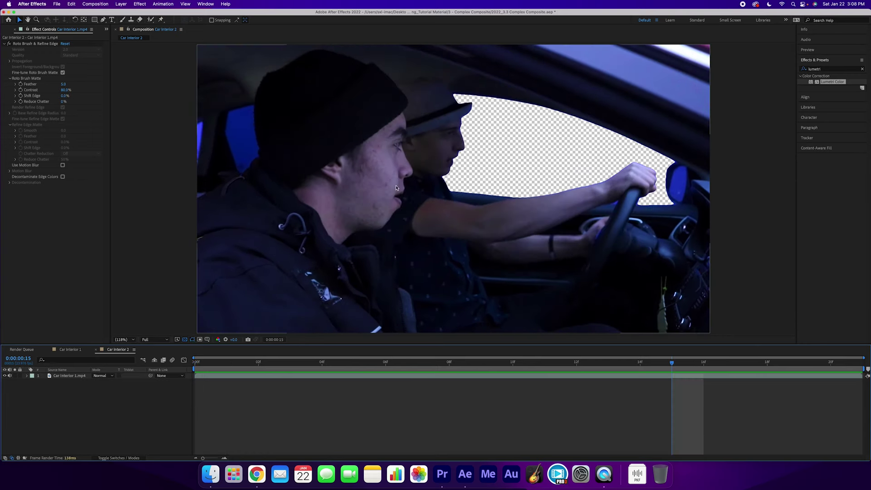
click(7, 29)
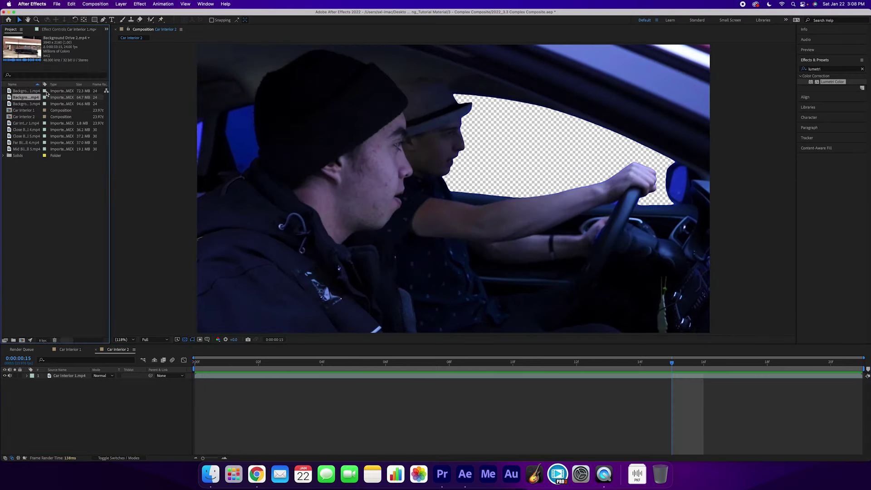
click(26, 91)
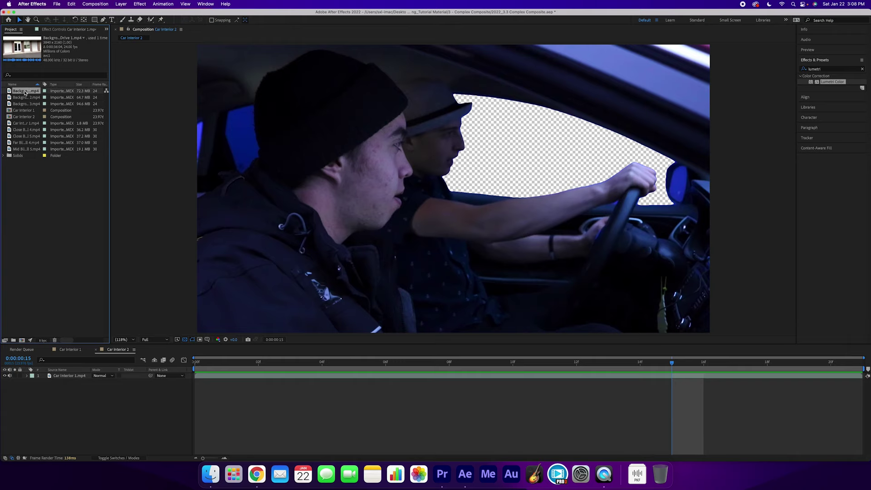
click(69, 349)
click(83, 412)
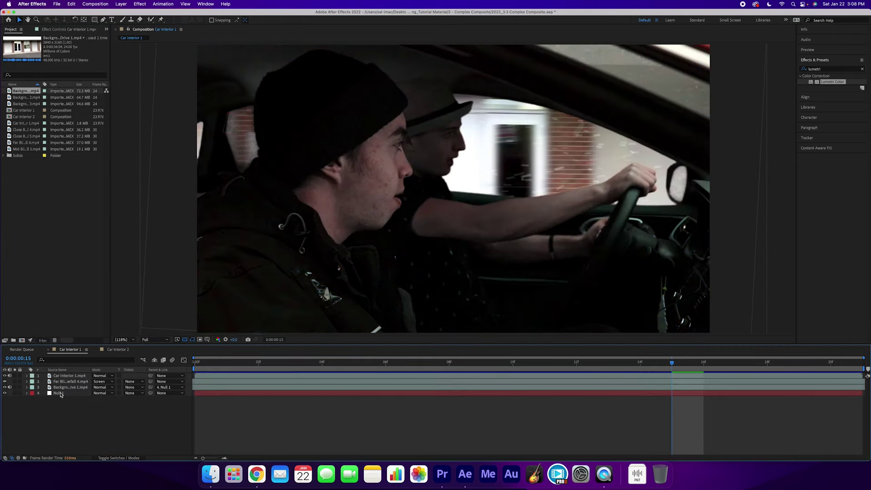
click(61, 392)
shift+click(63, 382)
key(ctrl+c)
click(117, 349)
key(ctrl+v)
drag(61, 383, 66, 396)
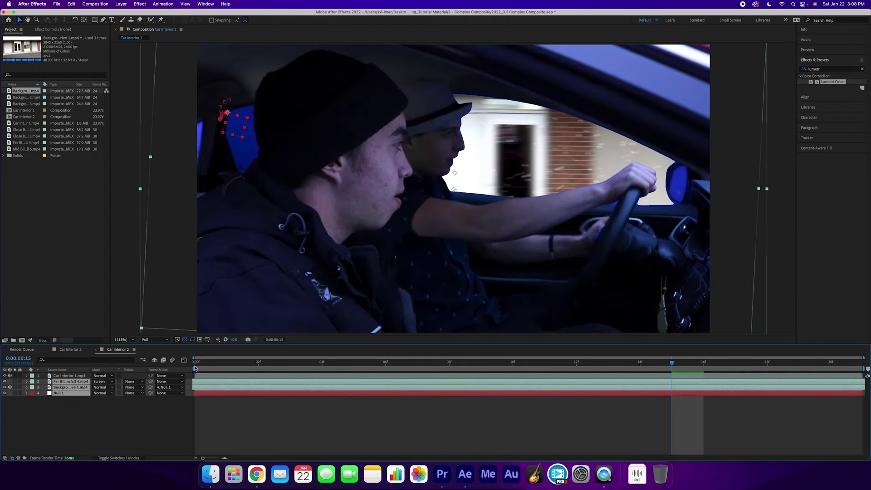
Preview the Car Interior 2 composite from the first frame.
click(195, 364)
click(256, 414)
key(space)
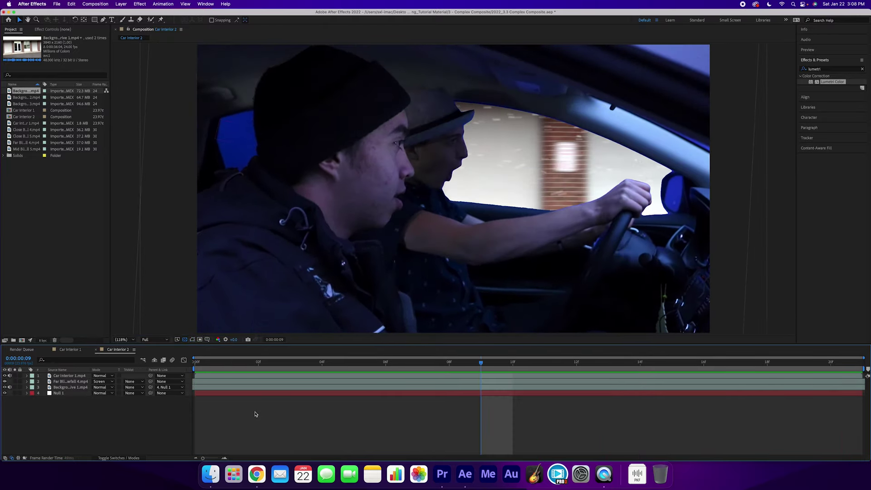
Set the car footage's Roto Brush matte Feather to 10 and Shift Edge to -70%.
click(67, 381)
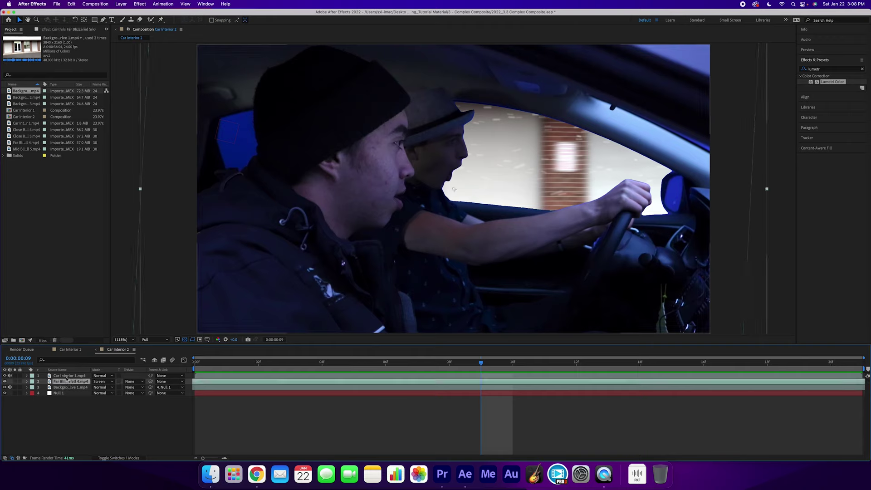
click(67, 376)
click(66, 30)
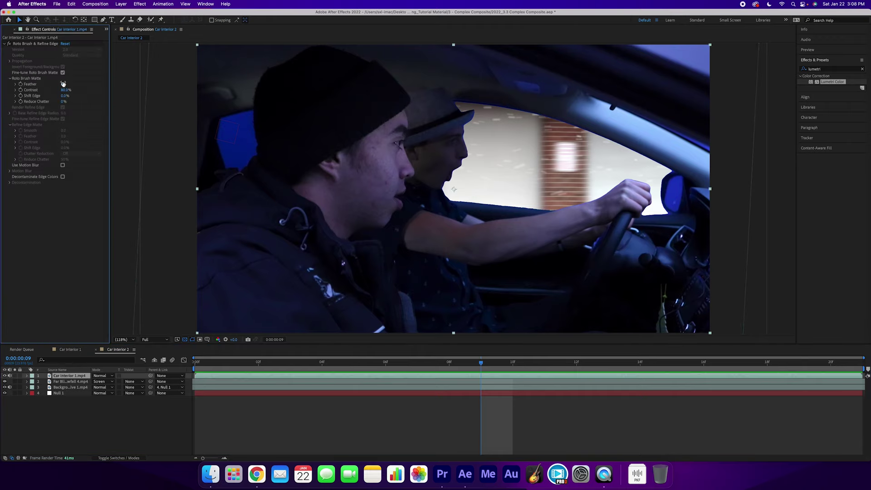
drag(67, 86, 69, 87)
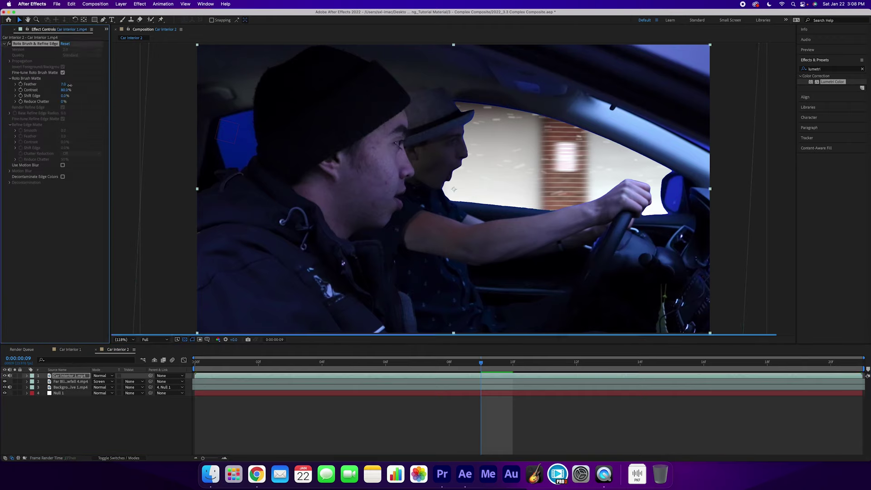
drag(303, 90, 553, 101)
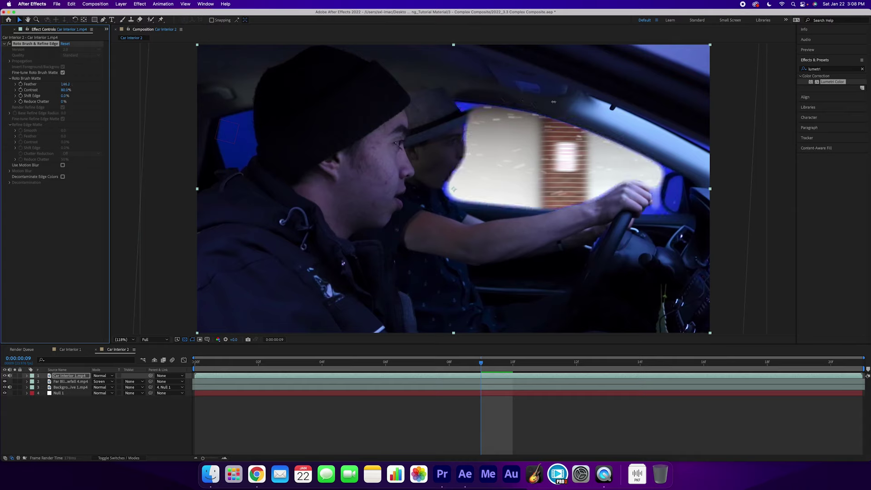
click(65, 84)
text(10)
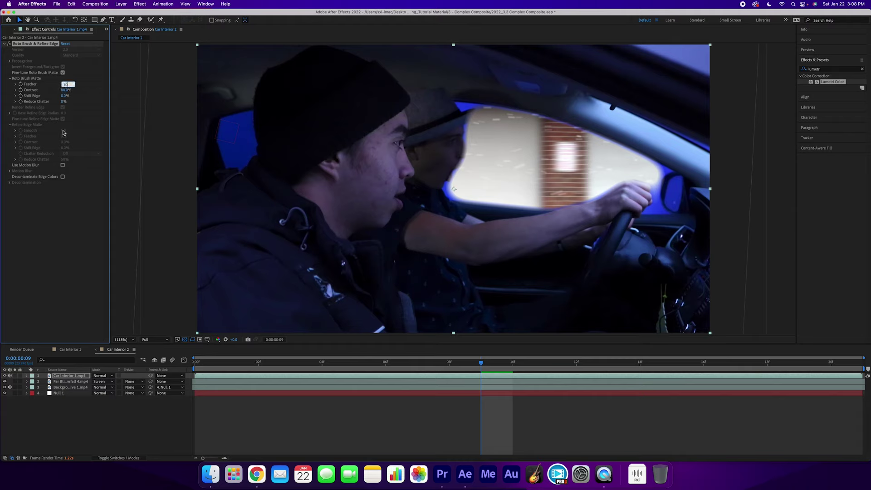
click(81, 190)
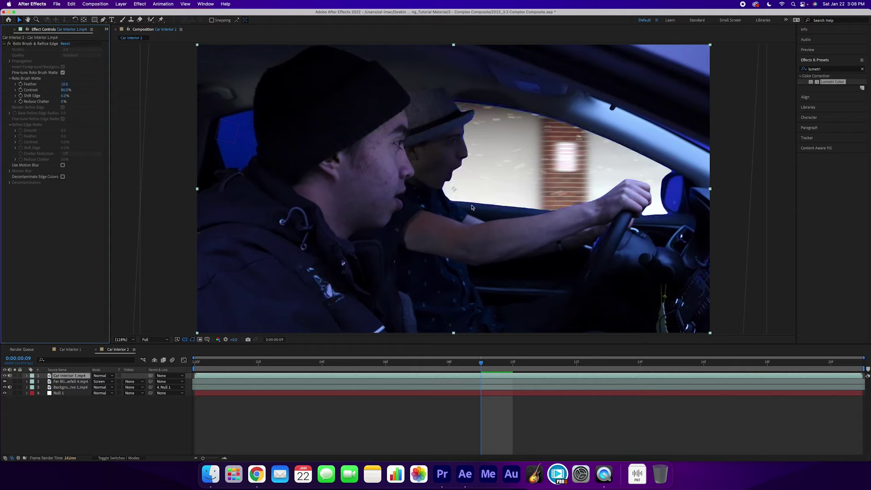
click(65, 96)
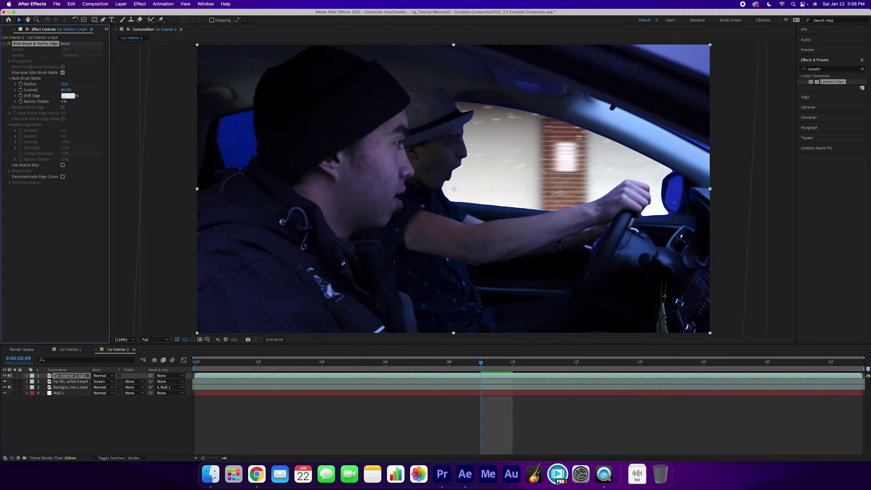
click(79, 217)
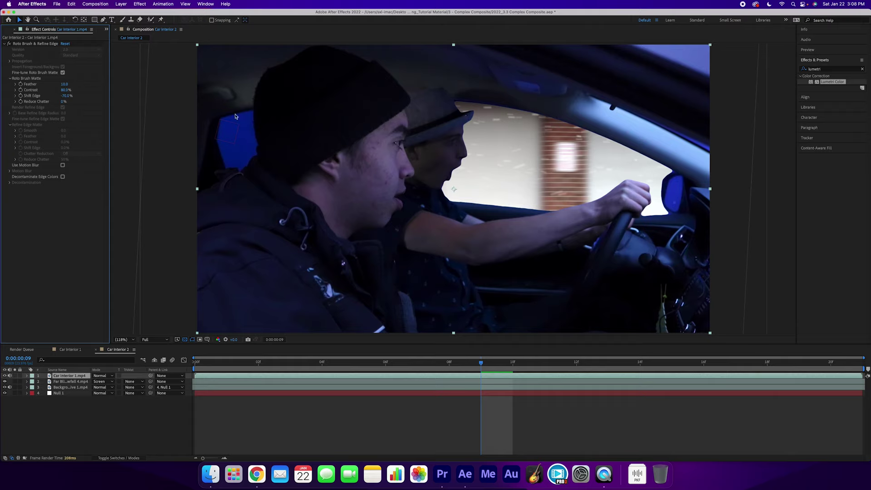
Try a Shift Edge of 0% on the Roto Brush matte, and undo it.
click(65, 95)
text(0)
key(Return)
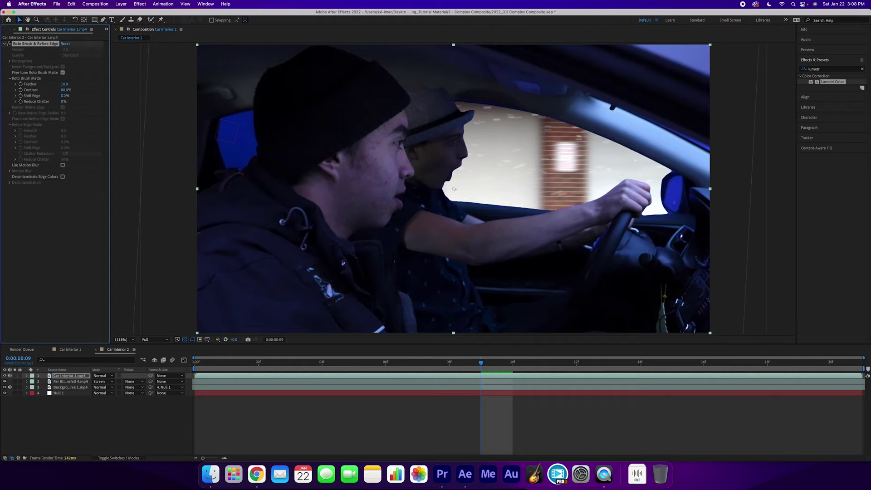
key(super+z)
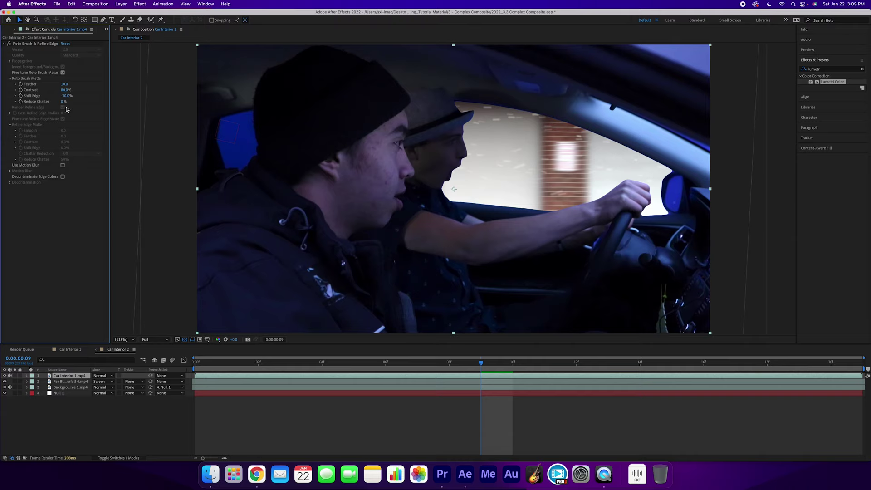
Enable motion blur for the Roto Brush matte and preview the composite.
click(62, 165)
click(286, 405)
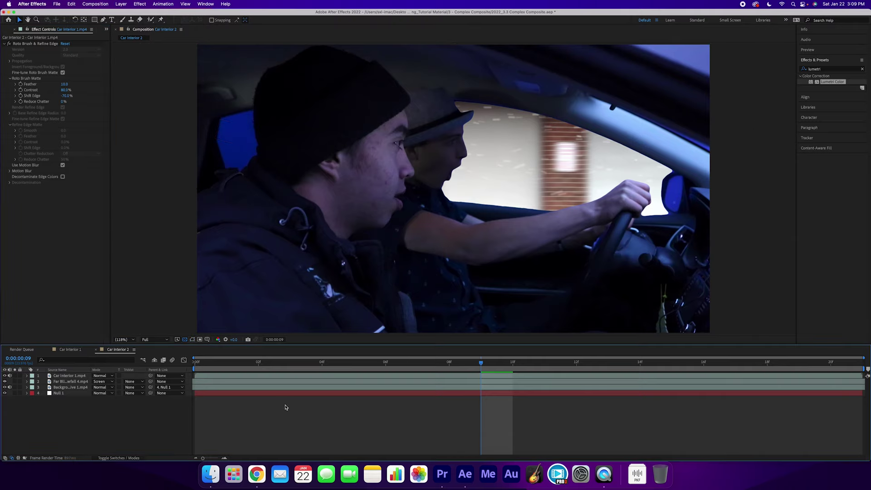
key(space)
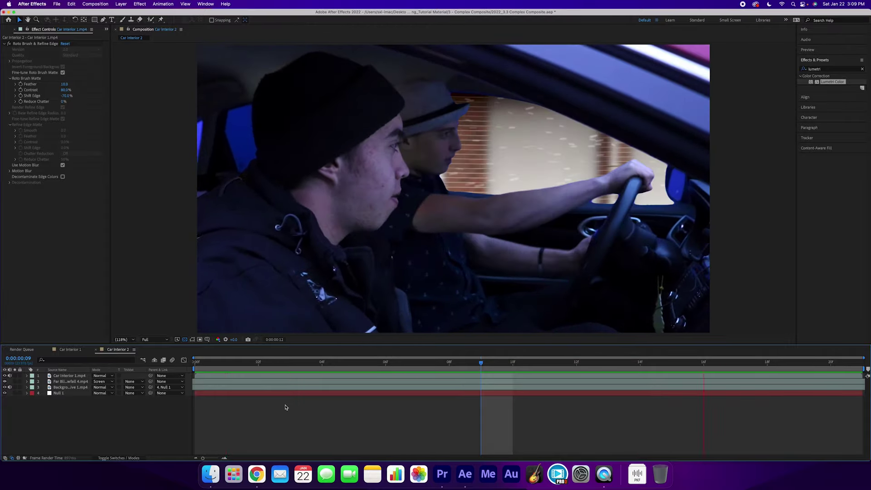
Play the graded Car Interior 1 composition for comparison, and preview Car Interior 2 again.
click(70, 349)
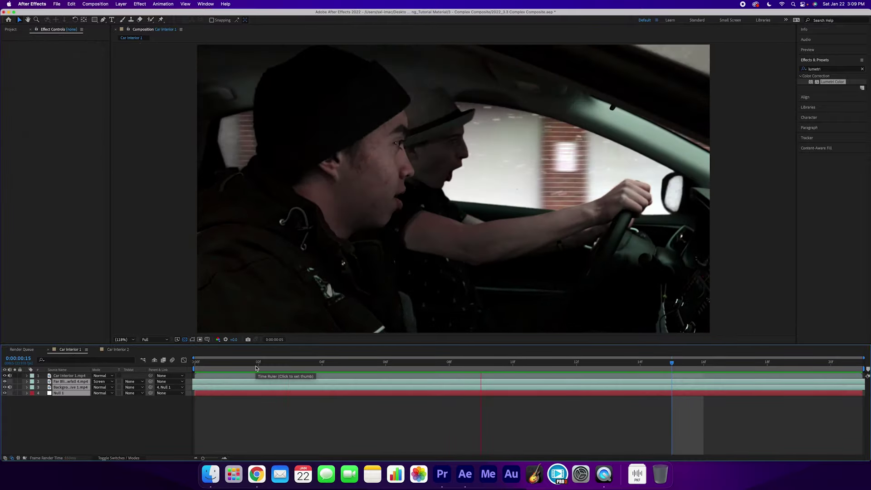
key(space)
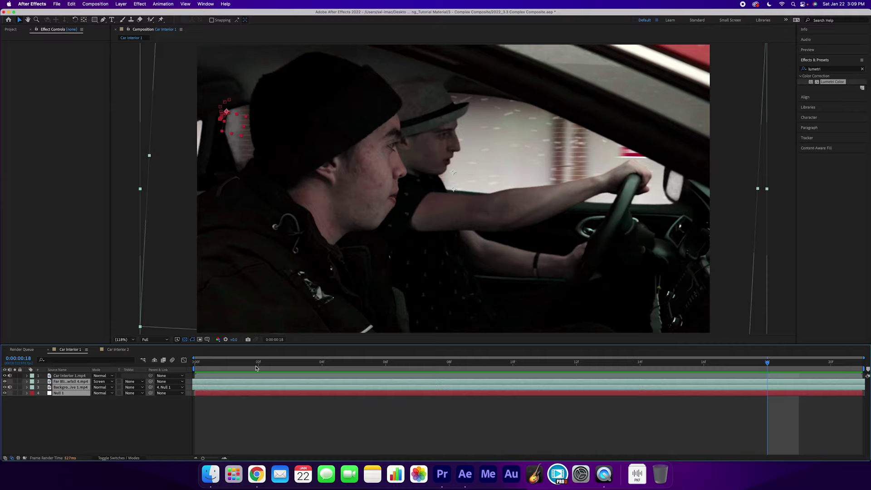
click(116, 349)
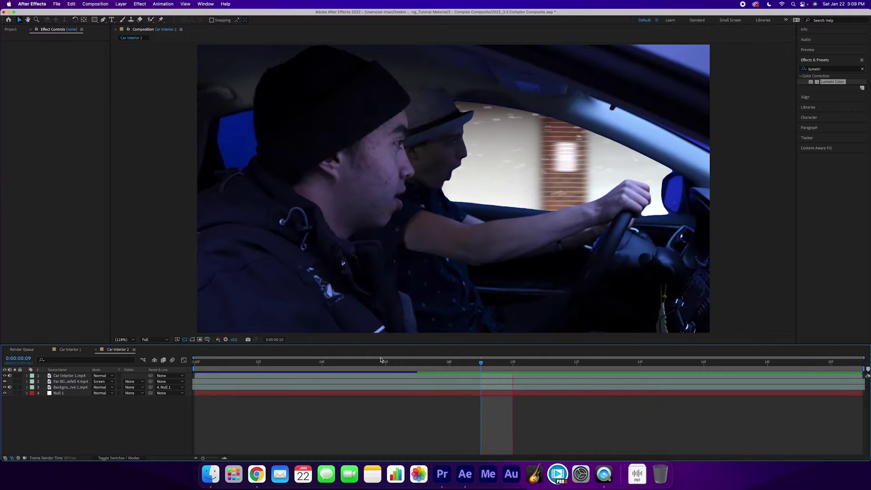
key(space)
key(space)
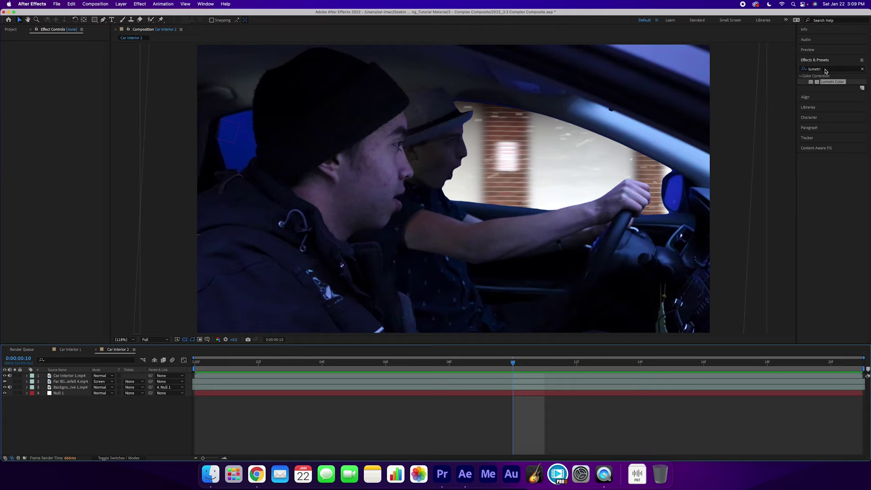
Find the Hue/Saturation effect and apply it to the car footage layer.
drag(826, 70, 804, 70)
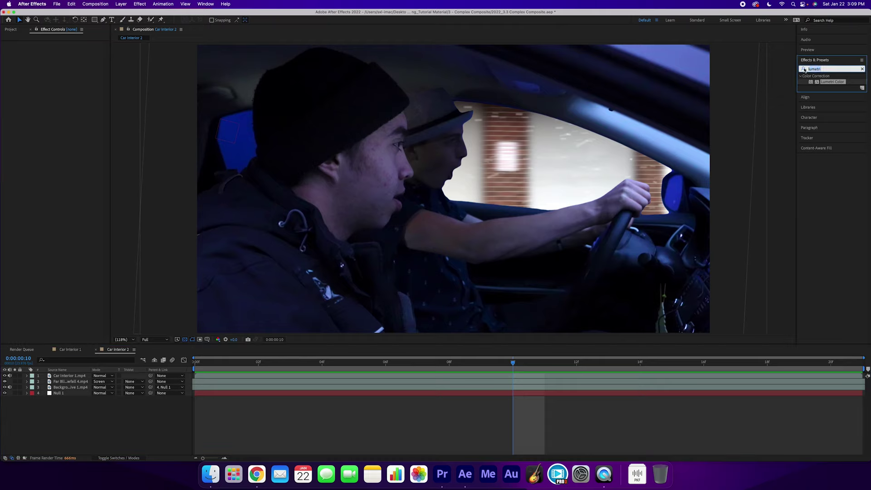
text(hue)
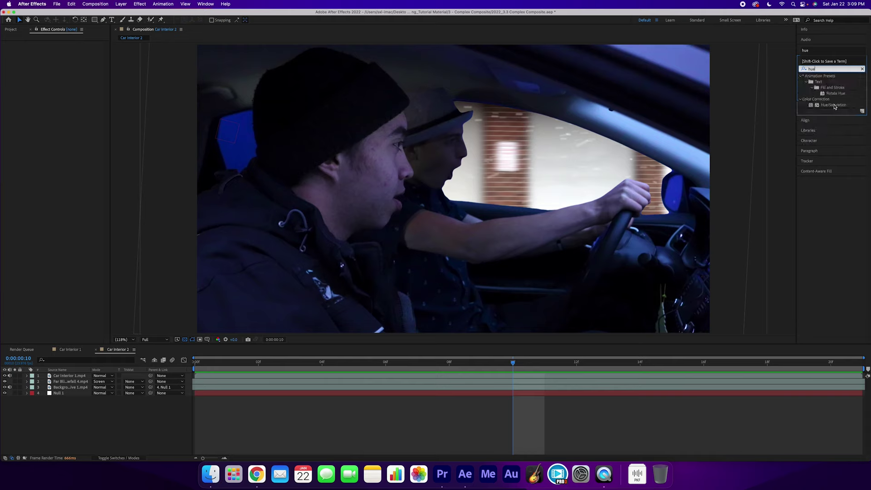
drag(833, 107, 522, 375)
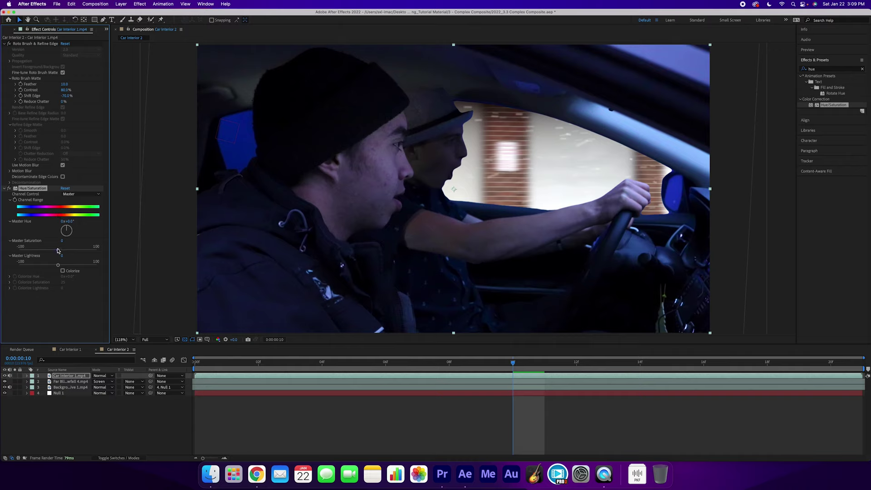
Try raising and lowering the master saturation of the car footage, and undo the change.
drag(58, 250, 82, 250)
drag(19, 252, 1, 252)
key(super+z)
Set the Blues channel saturation to -27 in Hue/Saturation, and check the blue fringe around the driver's hat up close.
click(89, 196)
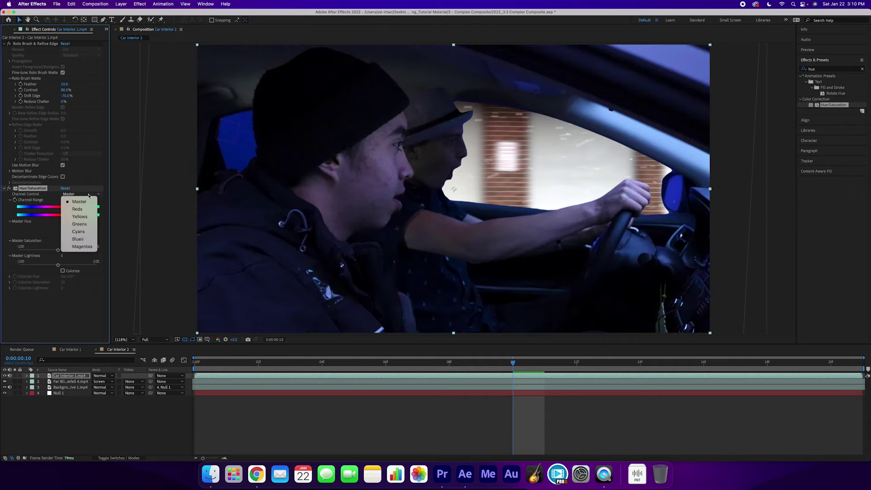
click(81, 239)
drag(58, 250, 2, 254)
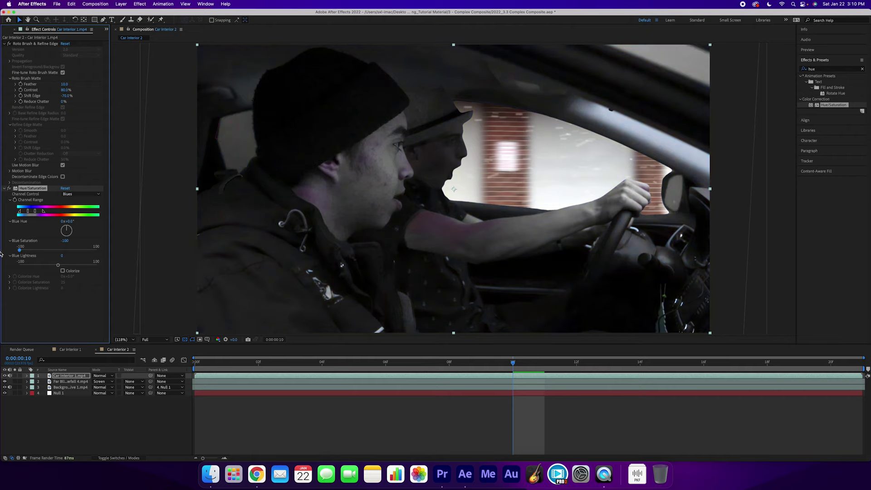
click(47, 250)
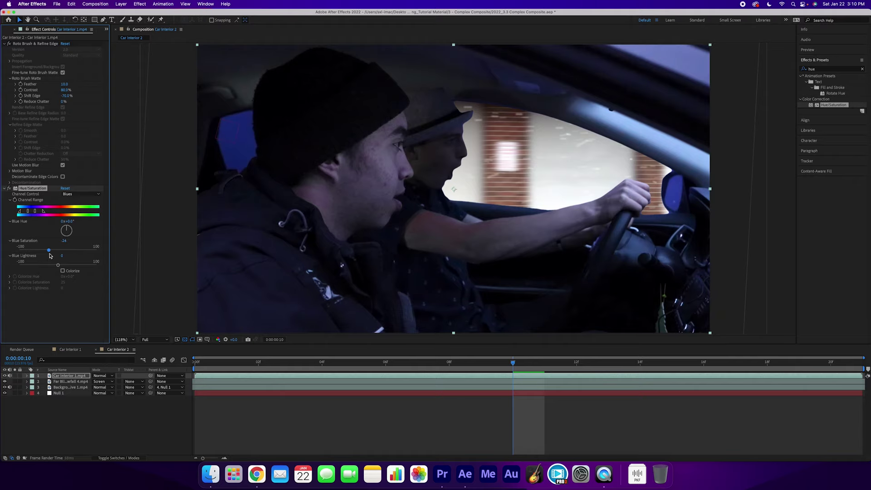
scroll(458, 186, up, 2)
drag(463, 171, 428, 235)
click(9, 188)
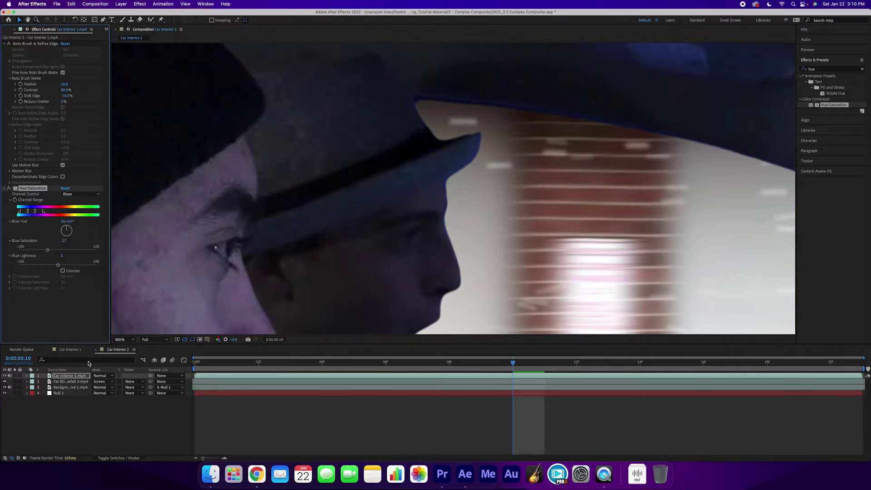
click(122, 339)
click(131, 219)
Apply the Lumetri Color effect to the car footage at the first frame and expand its Basic Correction settings.
drag(477, 367, 7, 371)
double_click(823, 70)
text(lumetr)
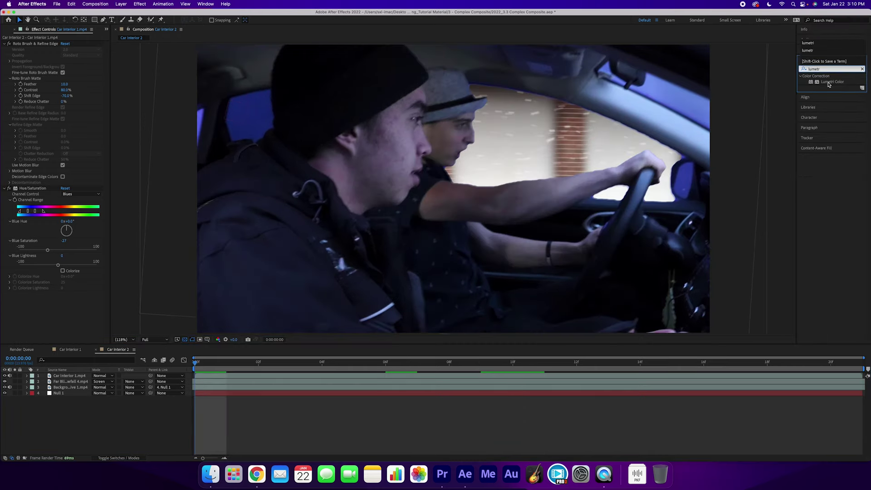
drag(827, 85, 555, 375)
click(10, 299)
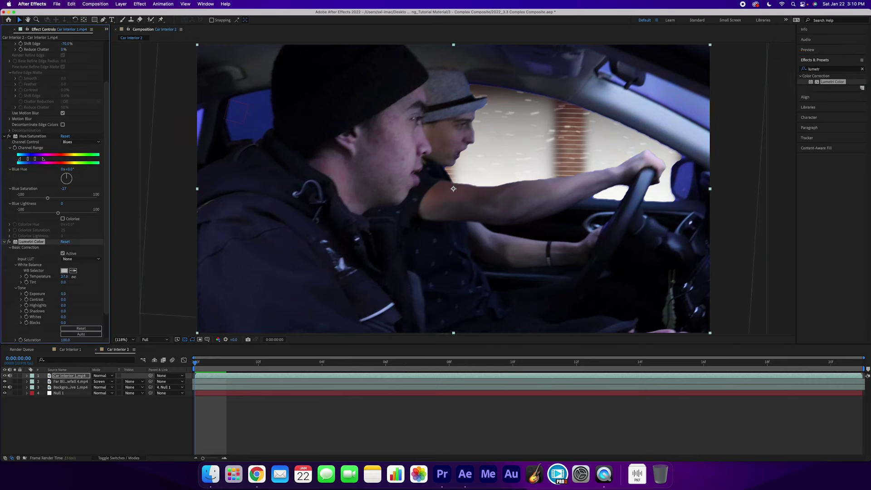
Warm the car footage's Lumetri Color temperature to about 35 and set its saturation to 110.
drag(74, 276, 76, 276)
scroll(72, 282, down, 3)
click(66, 311)
text(110)
key(Return)
click(374, 413)
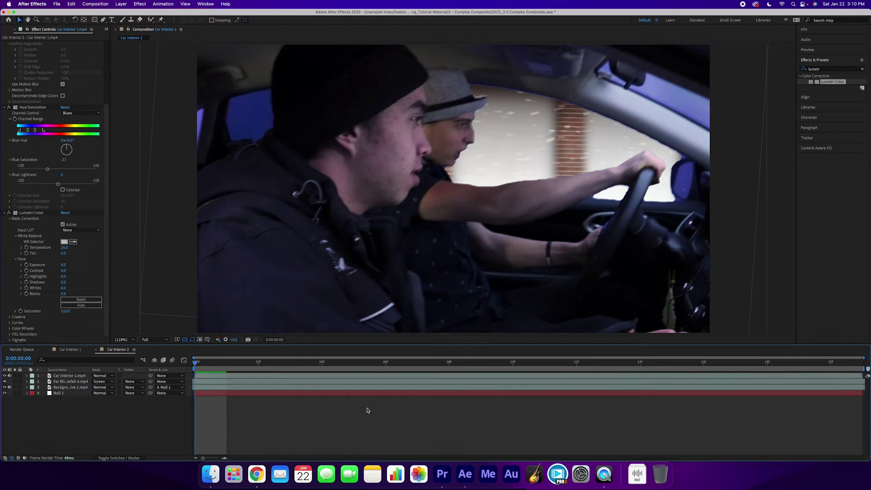
Preview the color-corrected Car Interior 2 composite, and bring up Car Interior 1 for comparison.
click(124, 340)
click(144, 220)
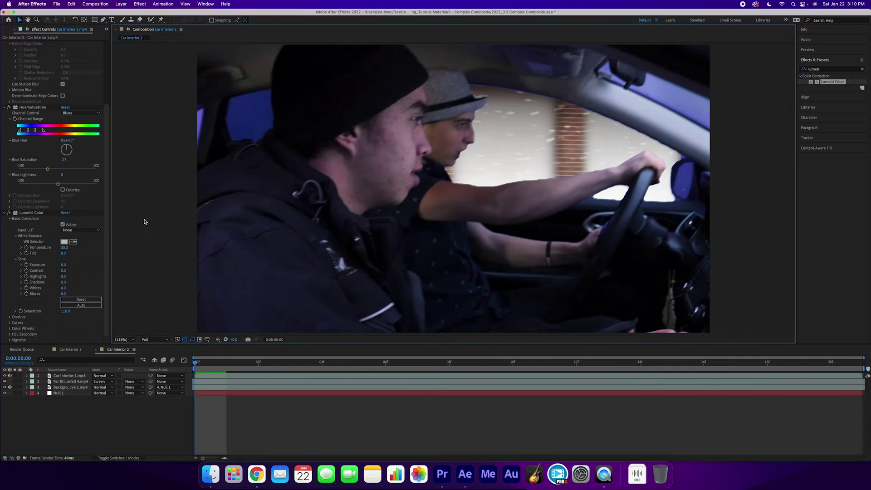
key(space)
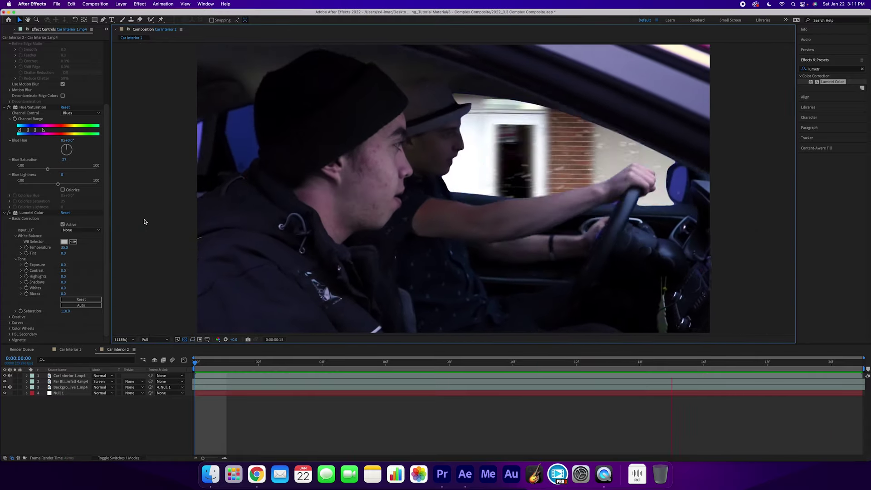
click(64, 350)
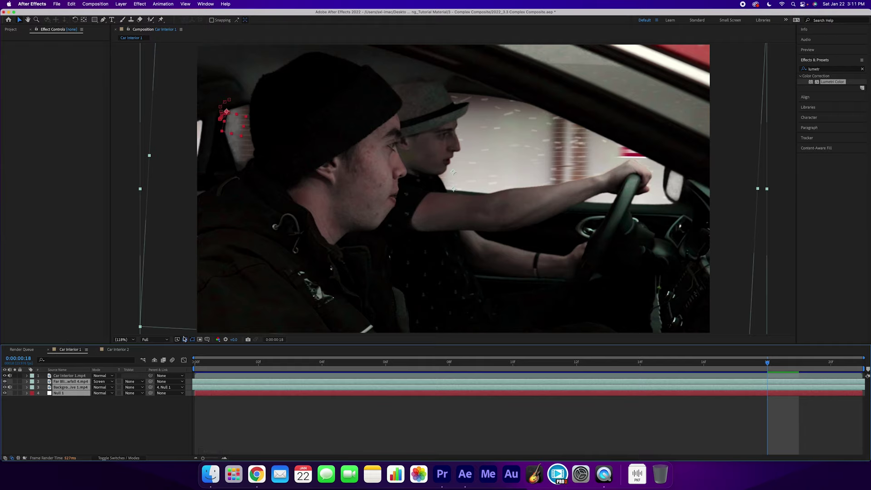
Return to the Car Interior 2 composition, and expand the 3 - Complex Composite folder in Finder to see its clips.
click(118, 349)
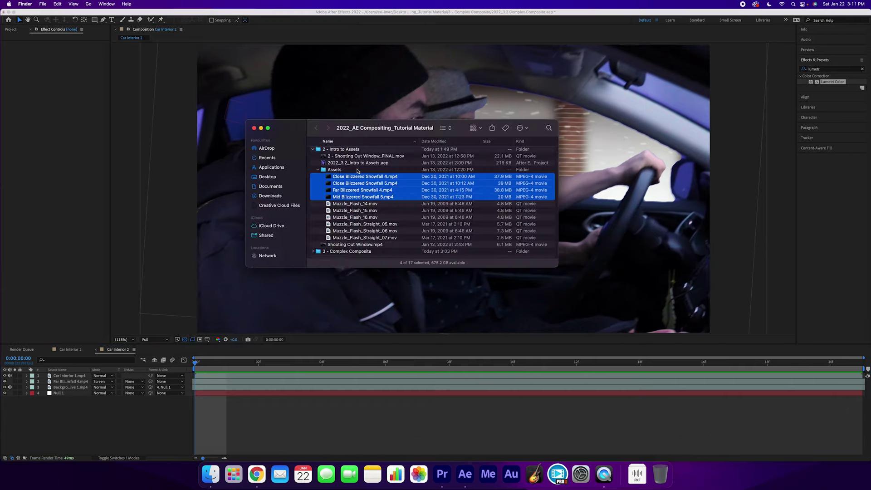
click(312, 150)
click(312, 166)
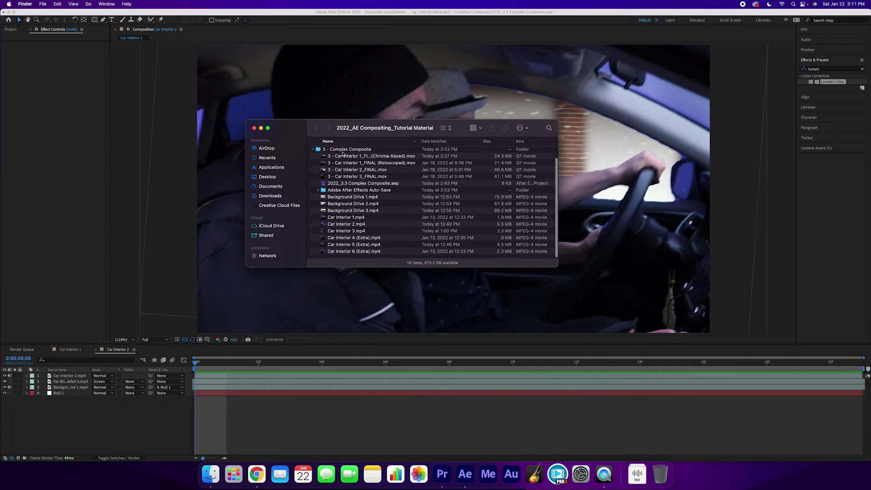
click(351, 217)
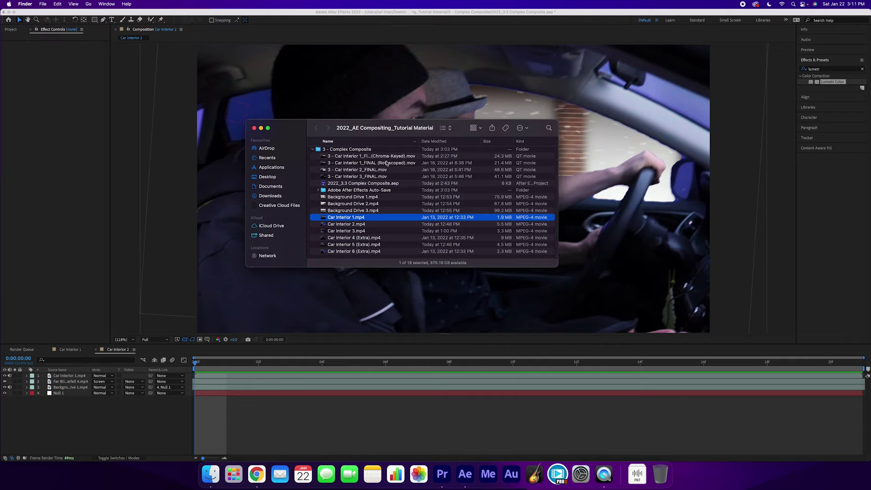
Play the finished movie 3 - Car Interior 1_FINAL (Chroma-Keyed).mov in QuickTime Player and close it.
click(368, 162)
double_click(357, 156)
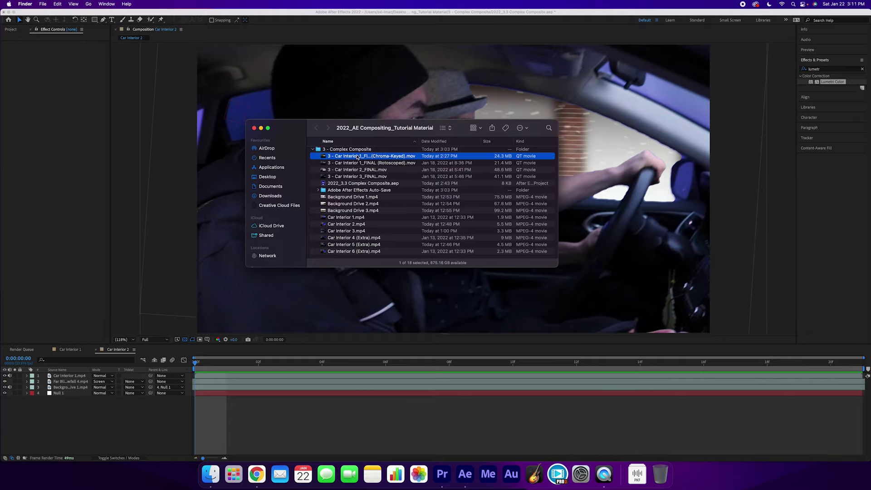
key(space)
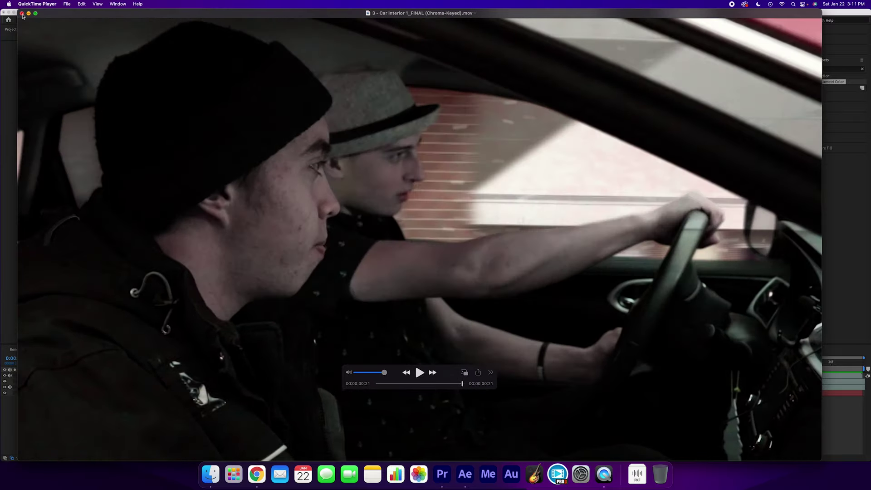
click(22, 13)
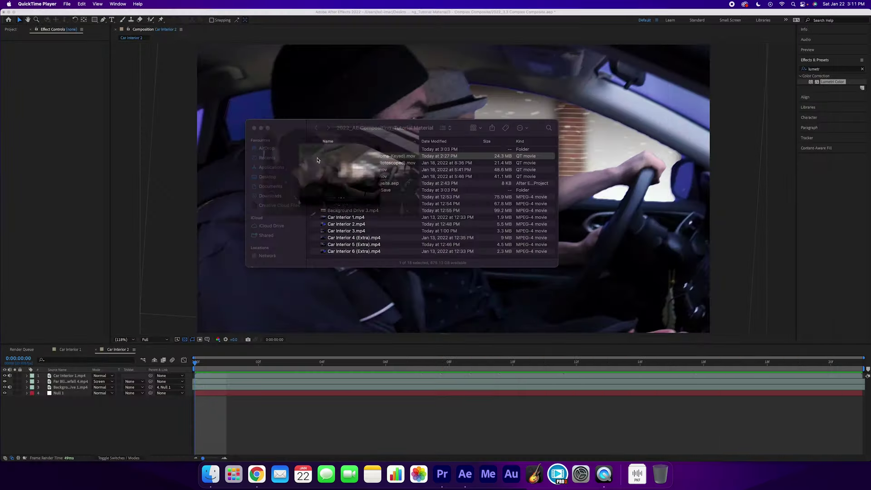
Open 3 - Car Interior 1_FINAL (Rotoscoped).mov in QuickTime Player, and play and scrub through it.
click(368, 162)
double_click(369, 162)
key(space)
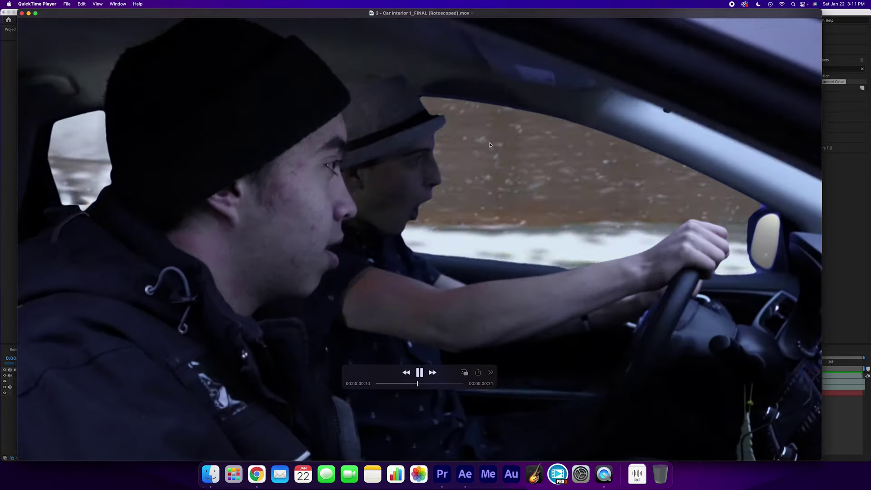
drag(461, 383, 359, 385)
key(space)
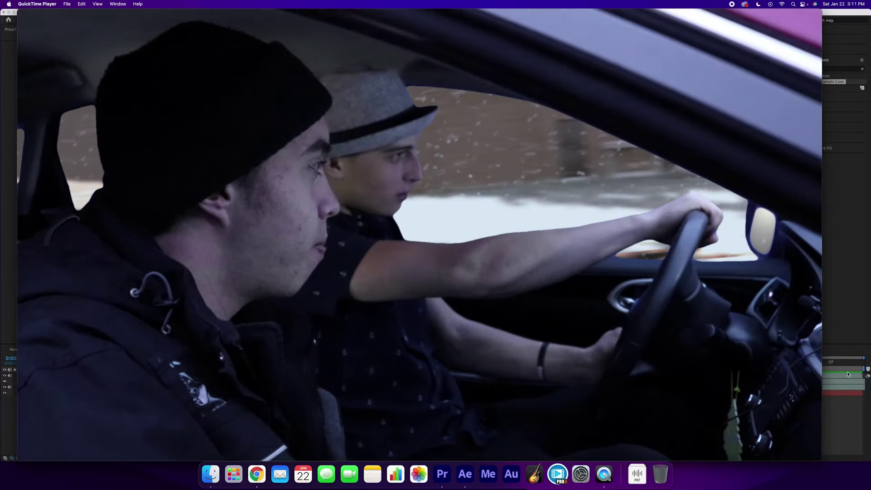
Compare the rotoscoped reference movie with the After Effects composite, scrubbing through the movie's early frames.
click(847, 373)
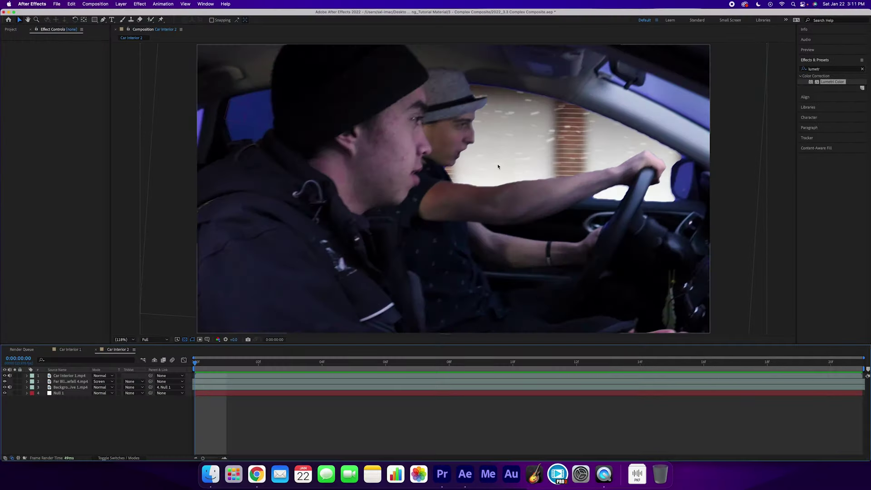
key(ctrl+Up)
click(290, 230)
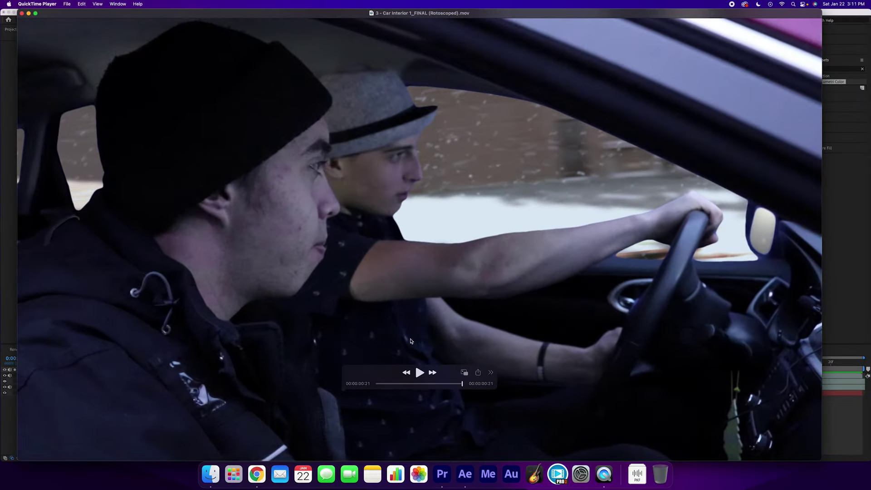
drag(428, 383, 395, 382)
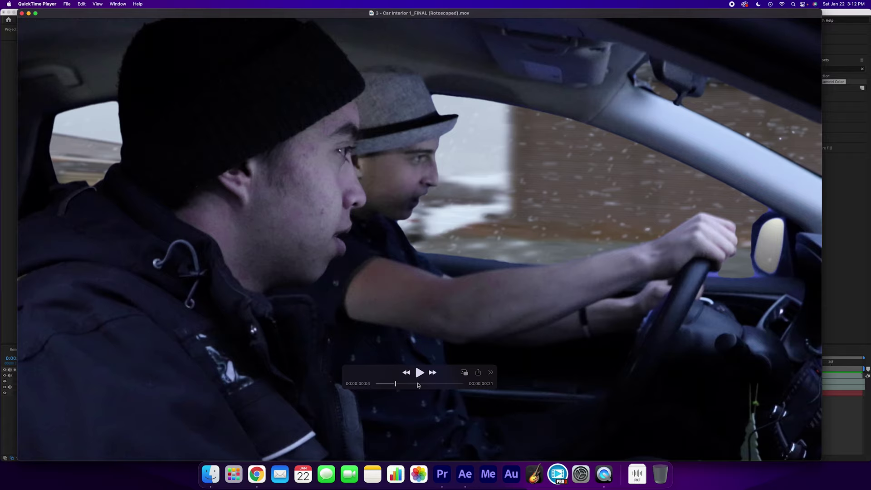
drag(397, 384, 418, 383)
click(397, 383)
click(840, 410)
Inspect the Car Interior 2 matte edges around the driver, hat and side window at 200%, and fit the frame again.
scroll(549, 99, up, 1)
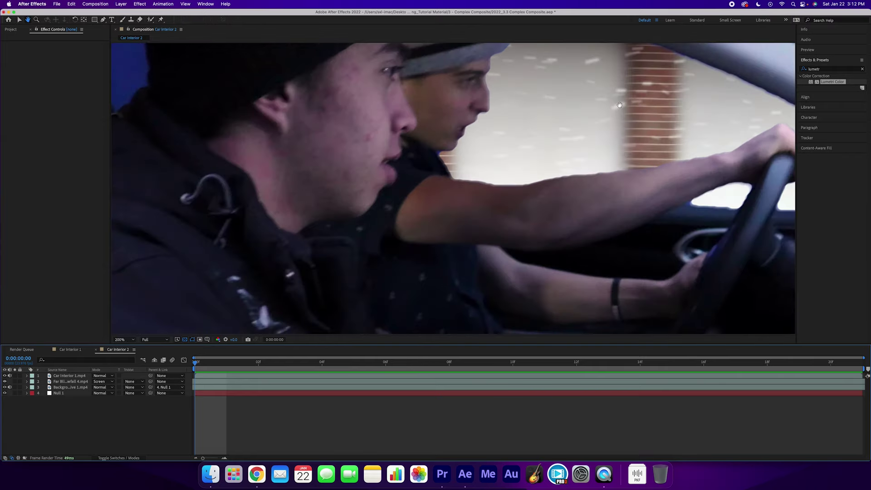
drag(620, 105, 566, 197)
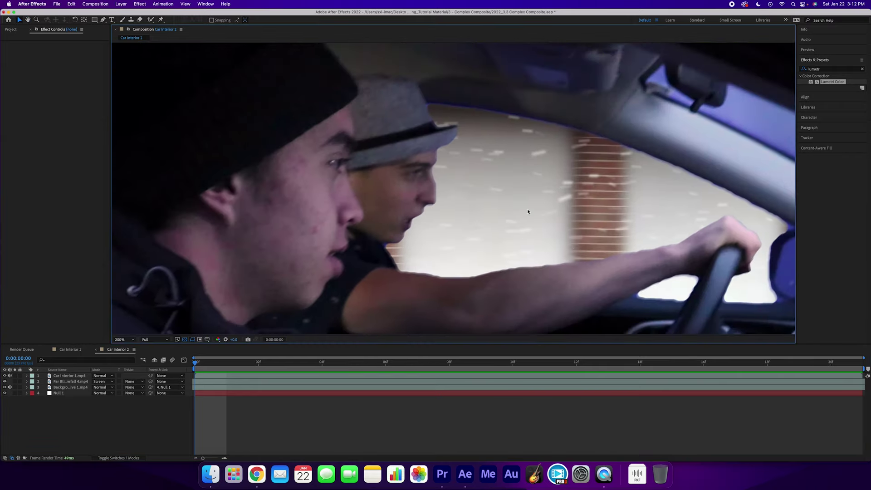
drag(520, 209, 607, 163)
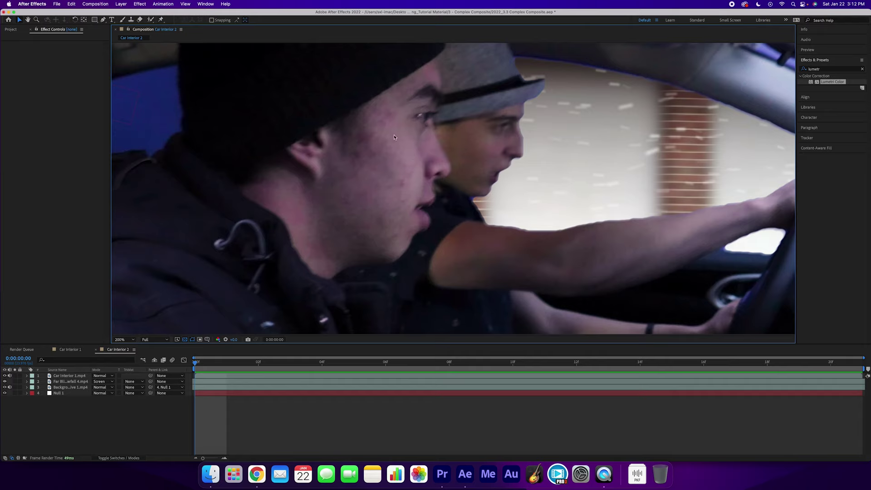
key(shift+slash)
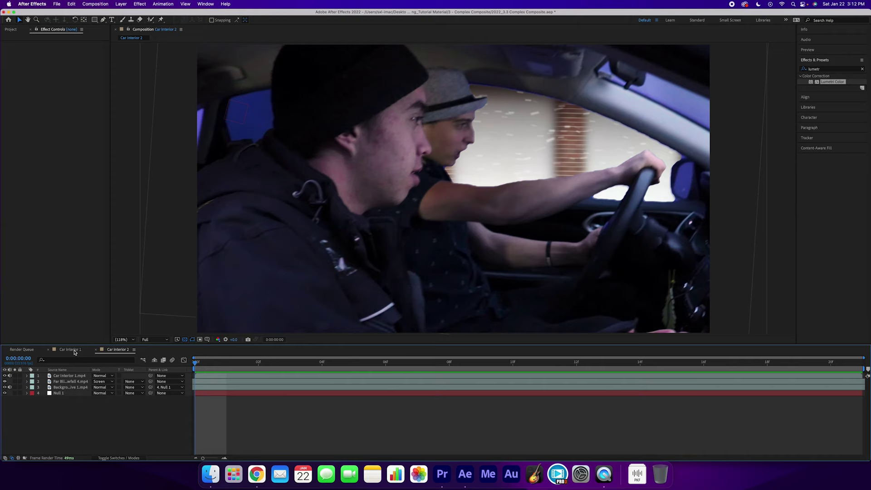
Turn the Roto Brush & Refine Edge effect on the car footage off and on again to compare it with the unkeyed shot.
click(419, 143)
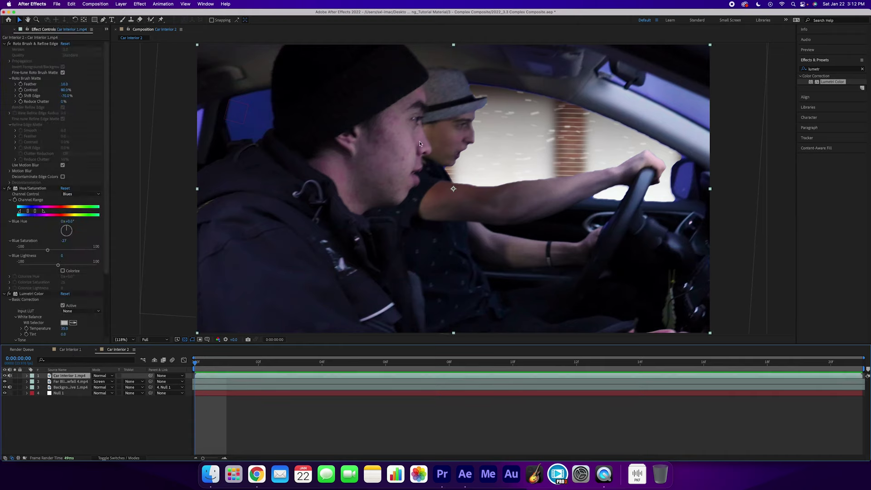
click(10, 44)
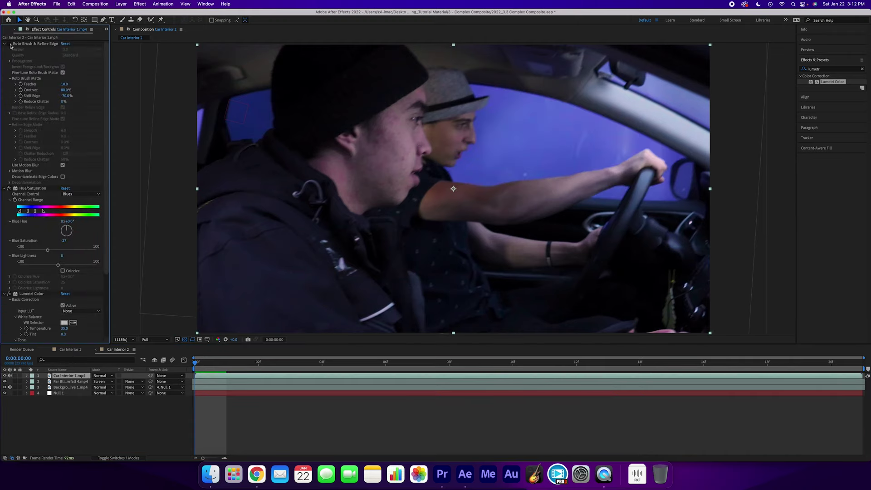
click(9, 44)
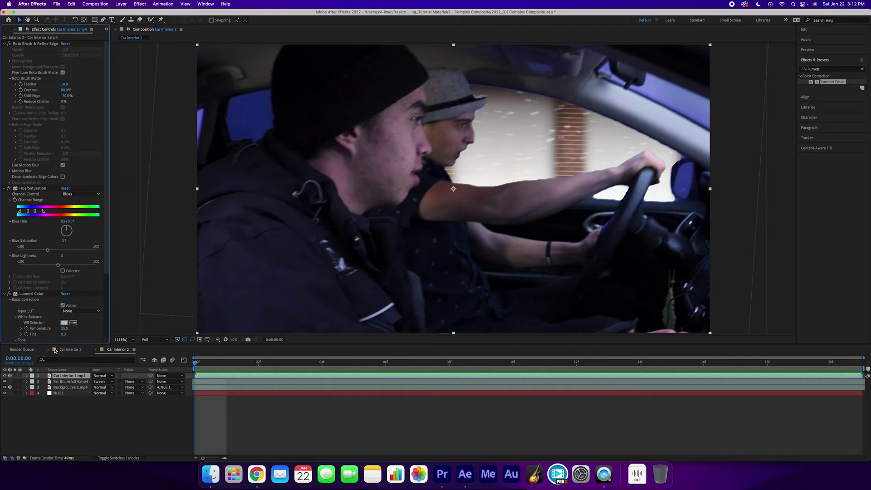
Compare the Car Interior 1 and Car Interior 2 compositions, and preview the rotoscoped Car Interior 2 composite.
click(69, 349)
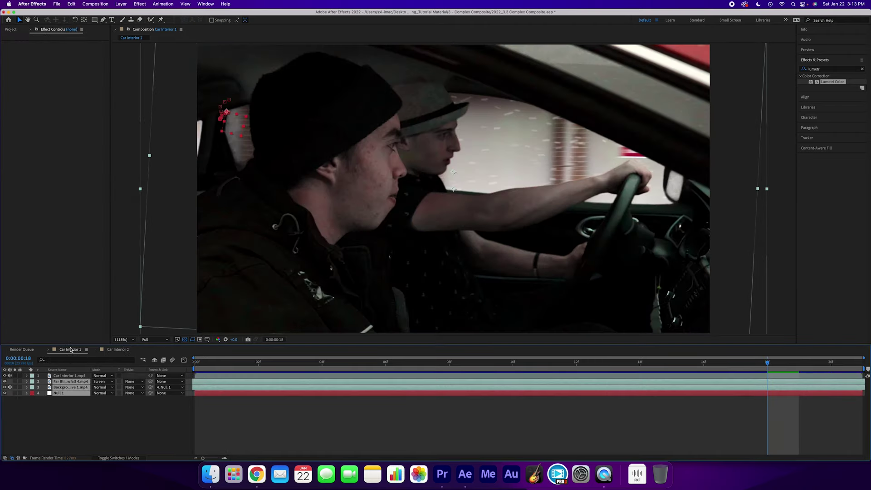
click(123, 352)
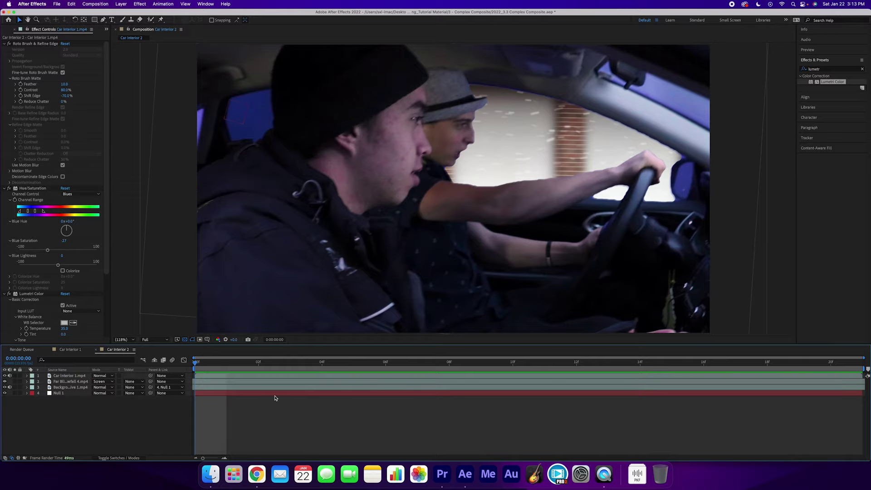
key(space)
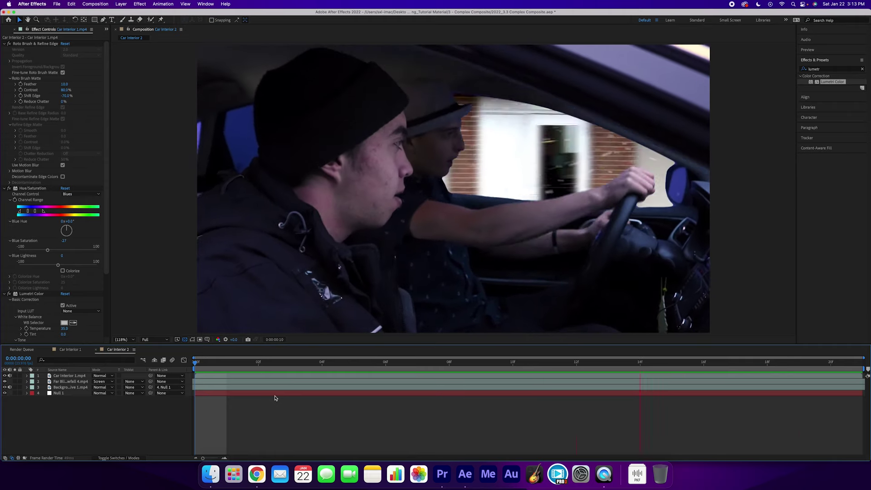
click(71, 349)
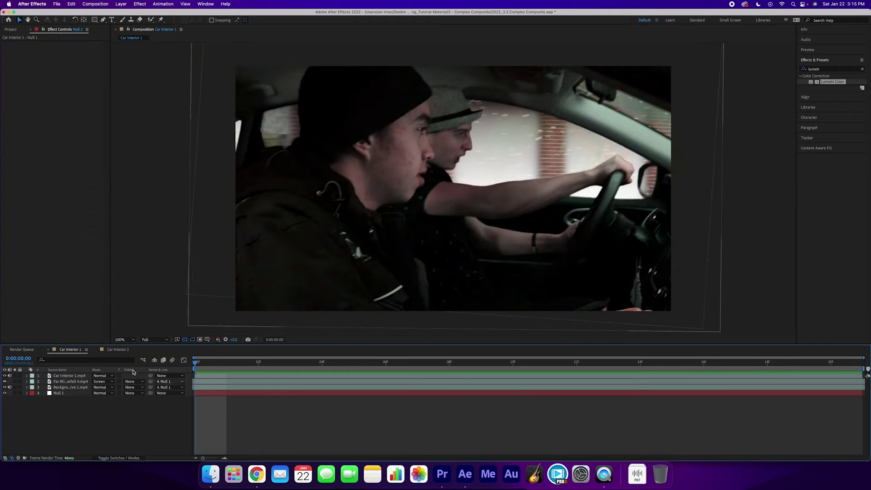
click(117, 349)
key(space)
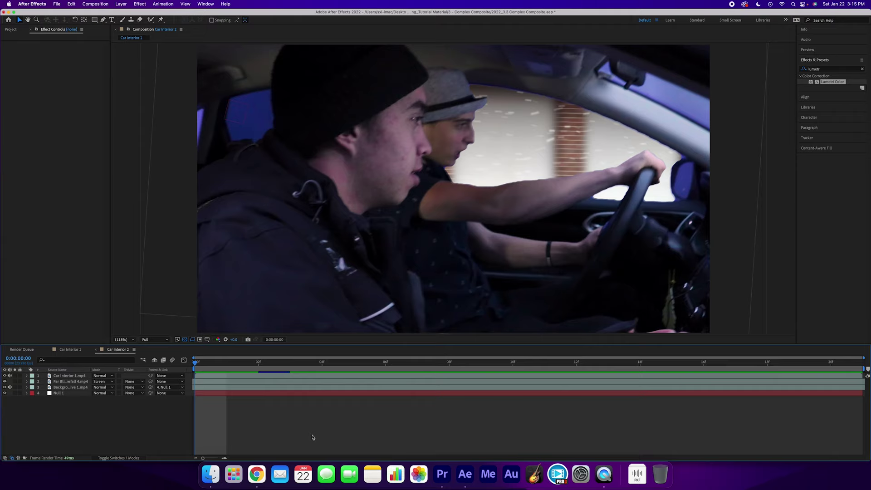
With the Roto Brush tool active, inspect the car footage's frozen matte and view options in its Layer viewer, and return to the composition.
click(103, 20)
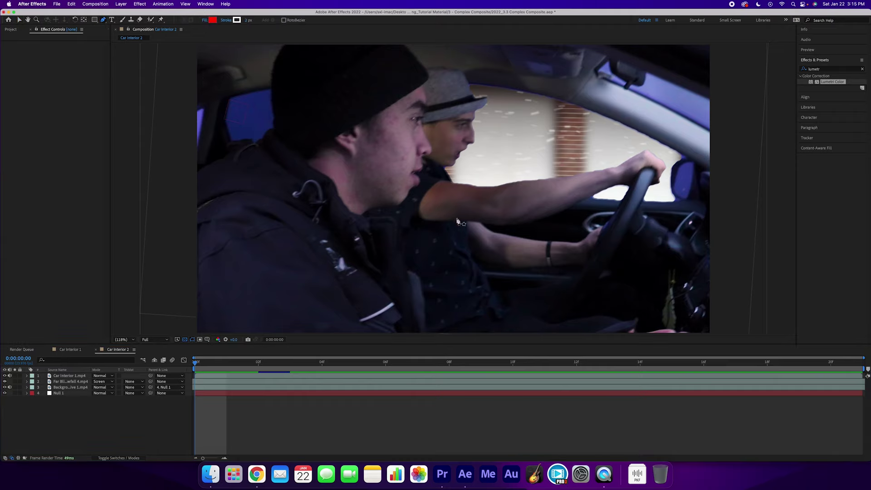
click(151, 19)
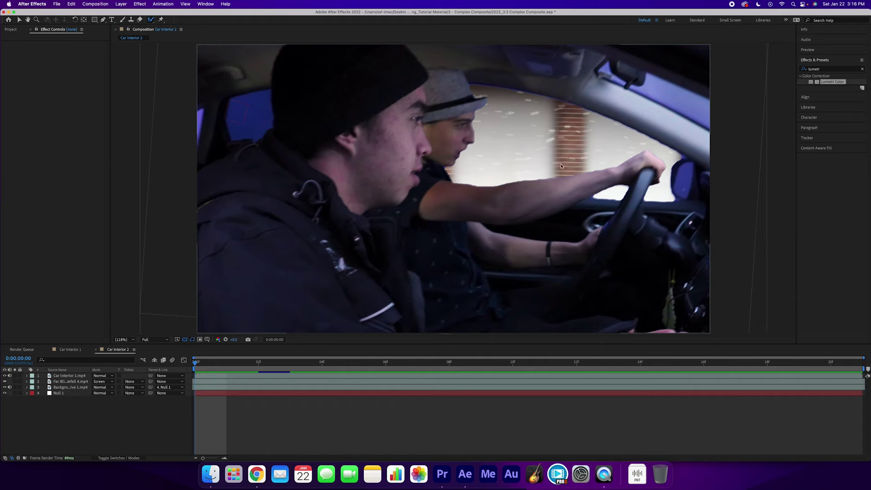
click(224, 376)
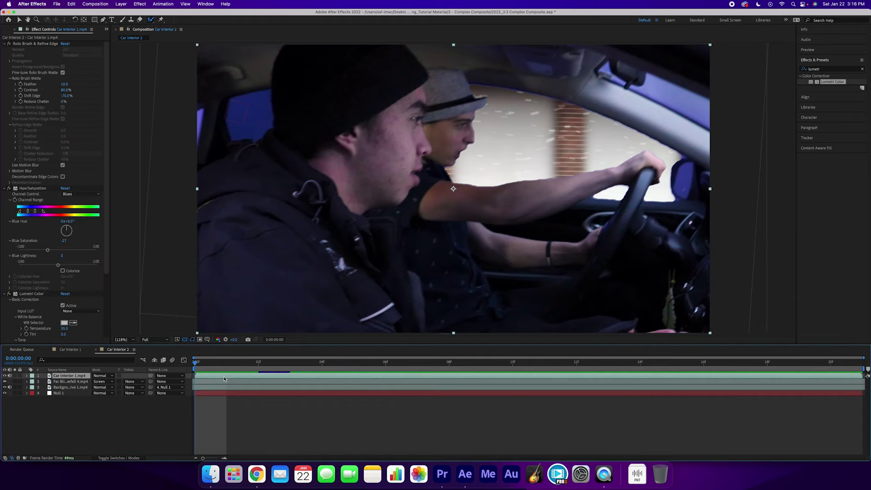
double_click(227, 376)
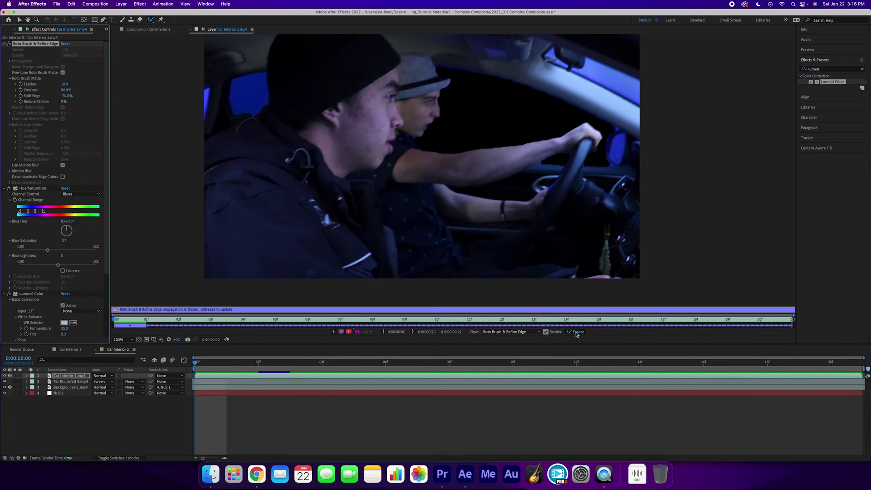
click(538, 331)
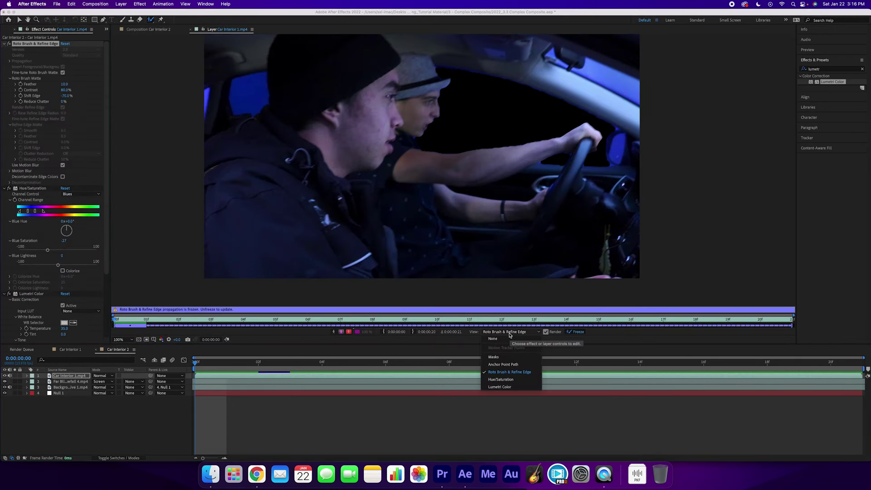
click(522, 332)
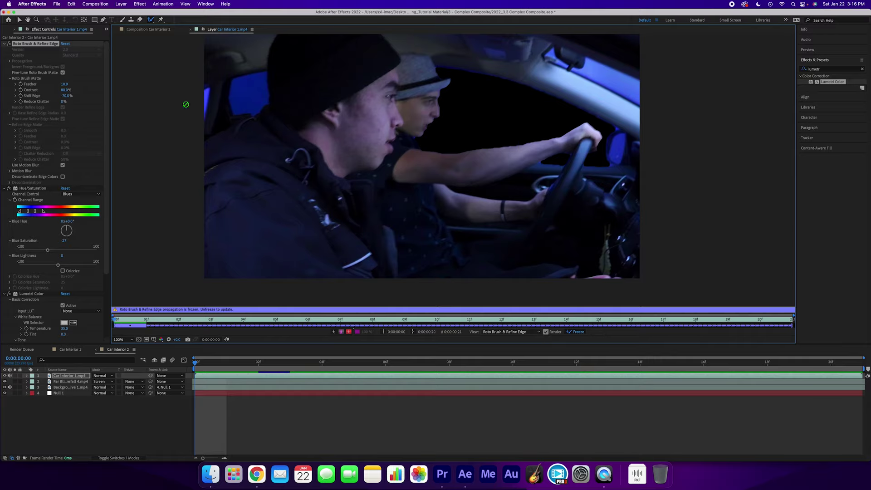
click(190, 30)
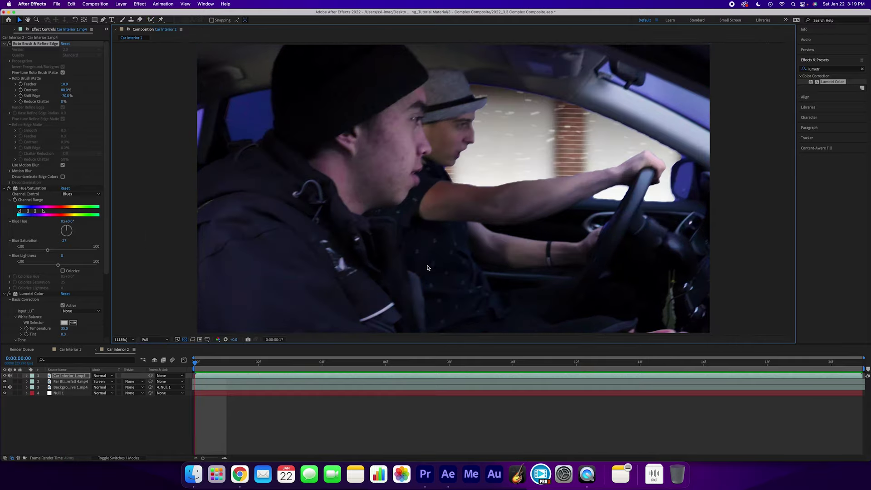